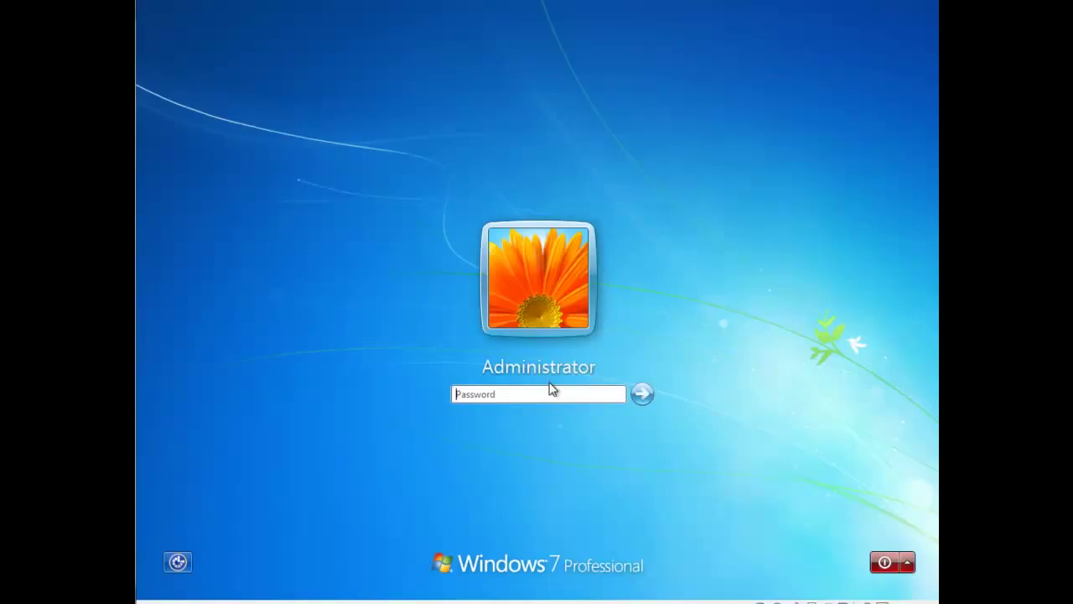
Log on as Administrator with the account password and set test.lan as a Work network.
left_click(540, 394)
type("********")
key("Return")
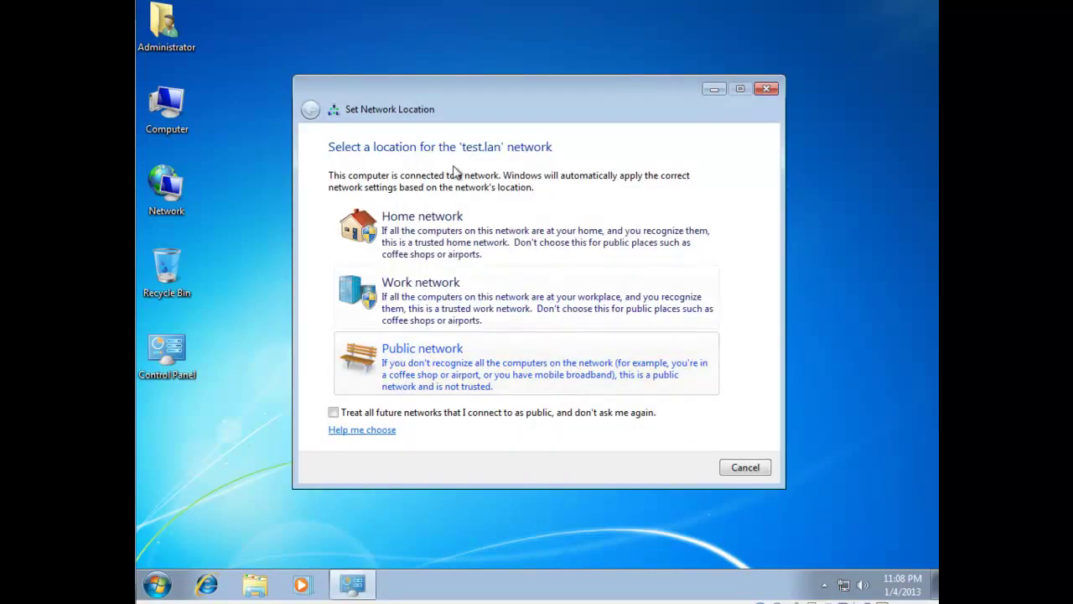
left_click(422, 300)
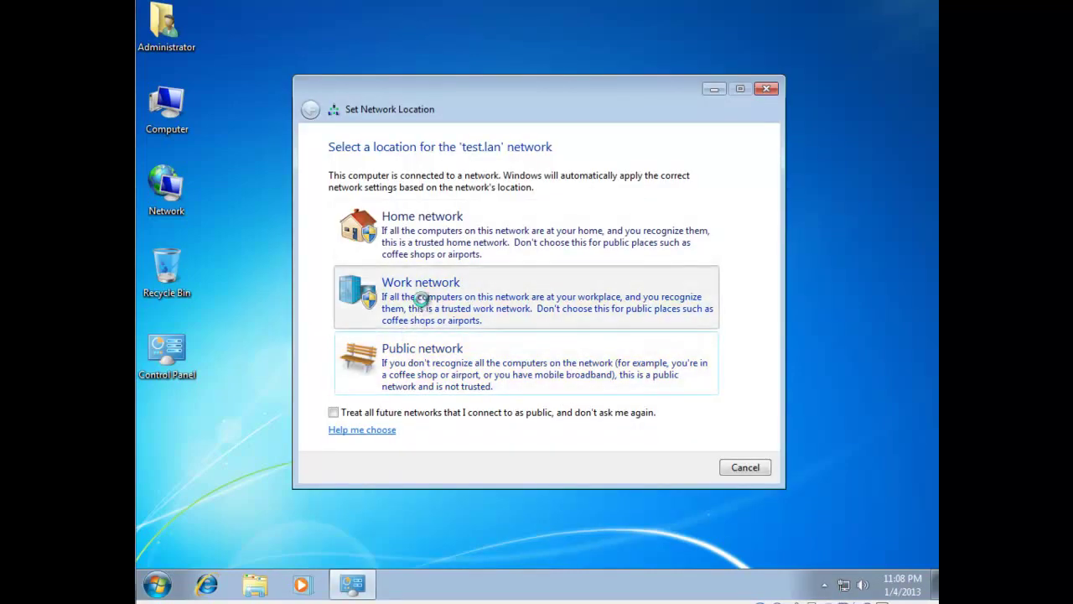
left_click(743, 467)
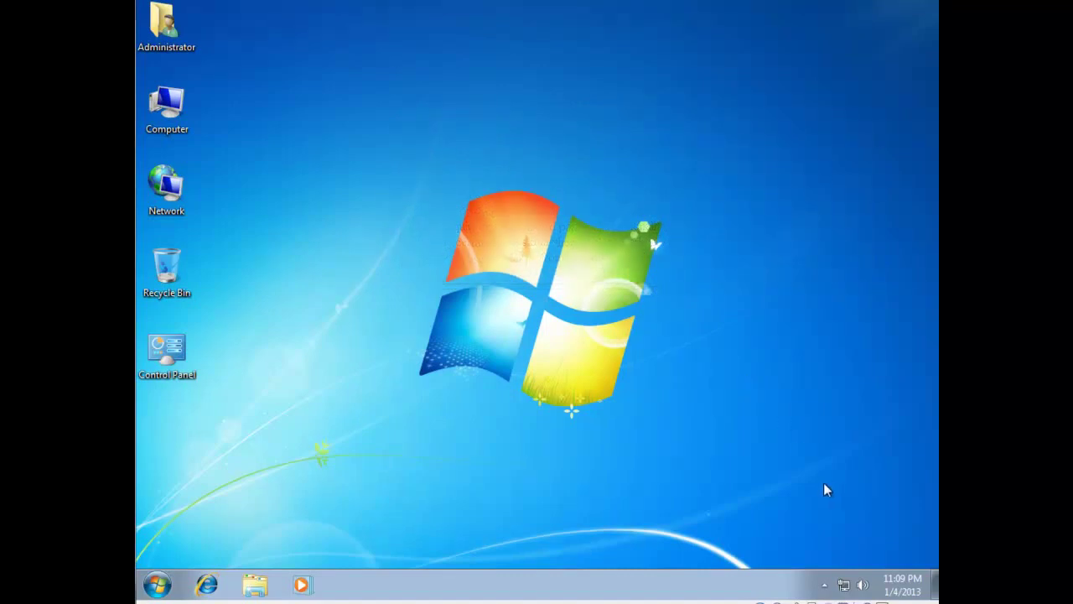
Change the Internet Time server from time.windows.com to server01.
right_click(894, 585)
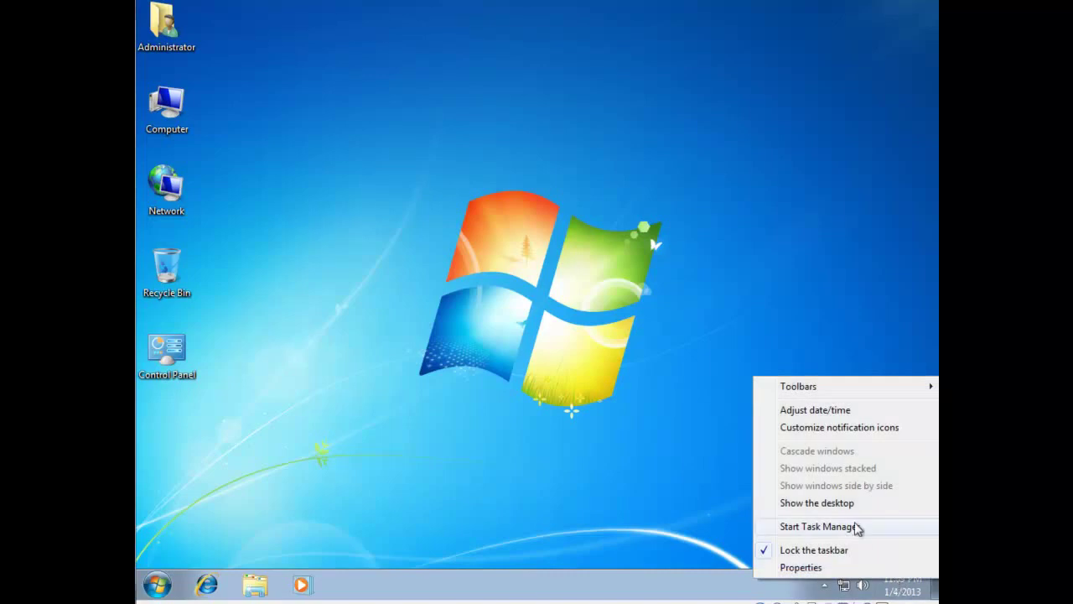
left_click(856, 410)
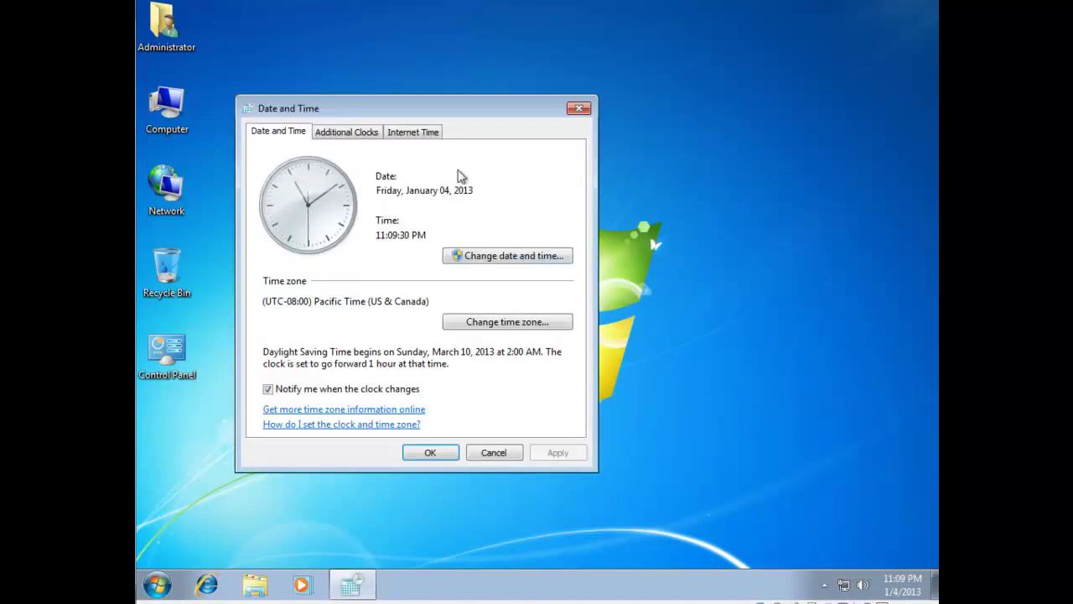
left_click(422, 132)
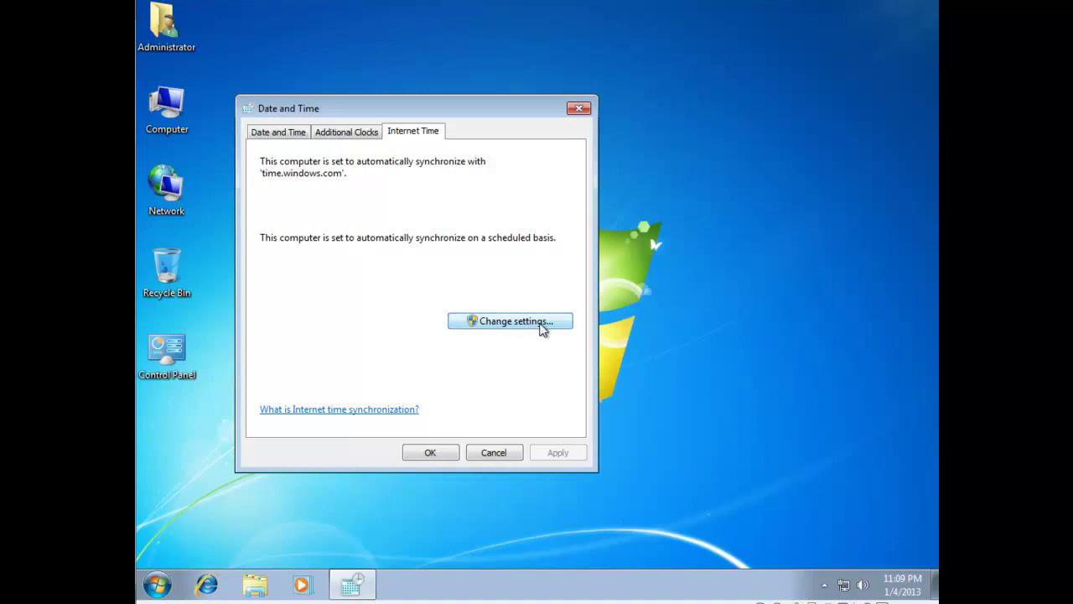
left_click(540, 327)
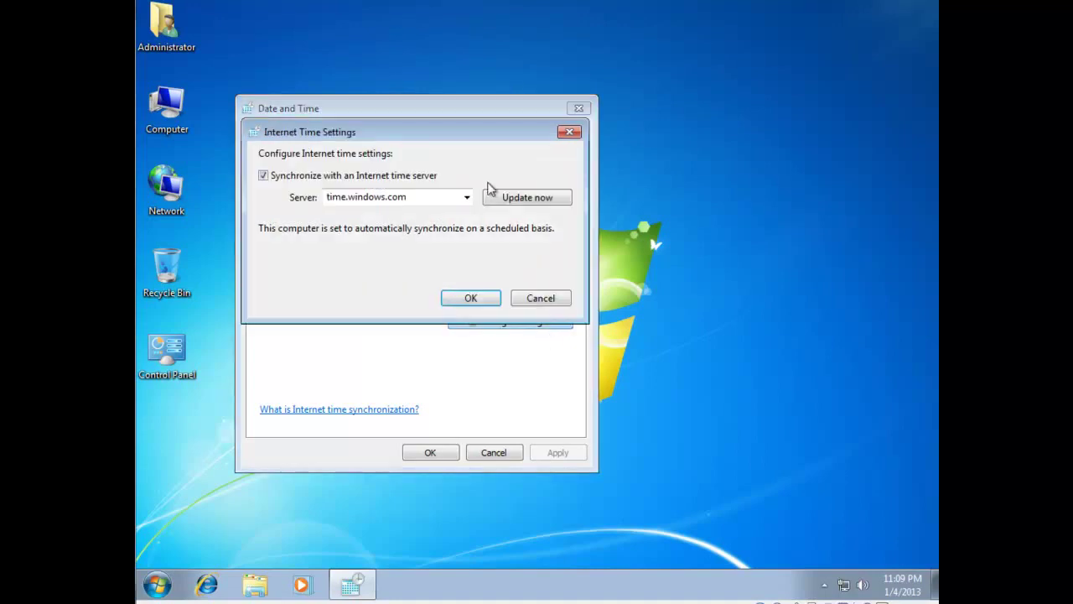
left_click_drag(409, 197, 319, 197)
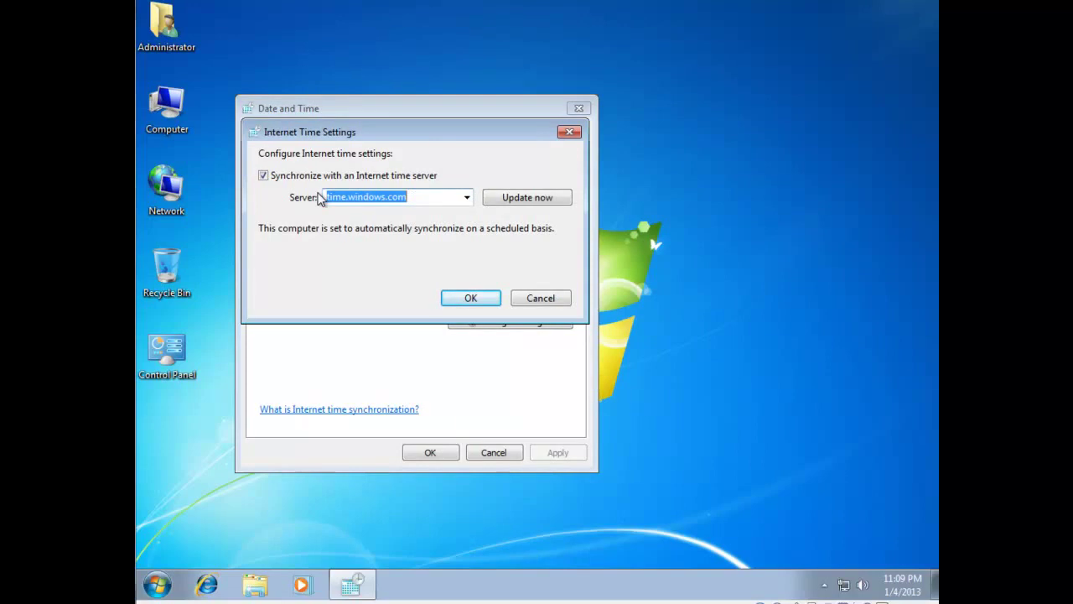
type("server01")
left_click(470, 298)
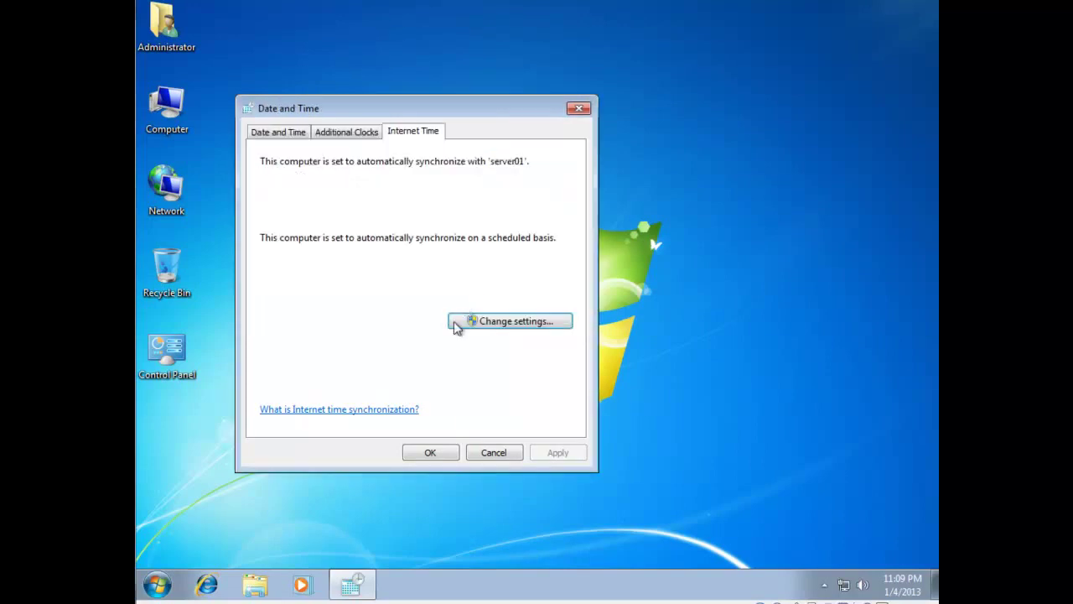
Synchronize the clock with server01 now and close the Date and Time settings.
left_click(518, 327)
left_click(545, 200)
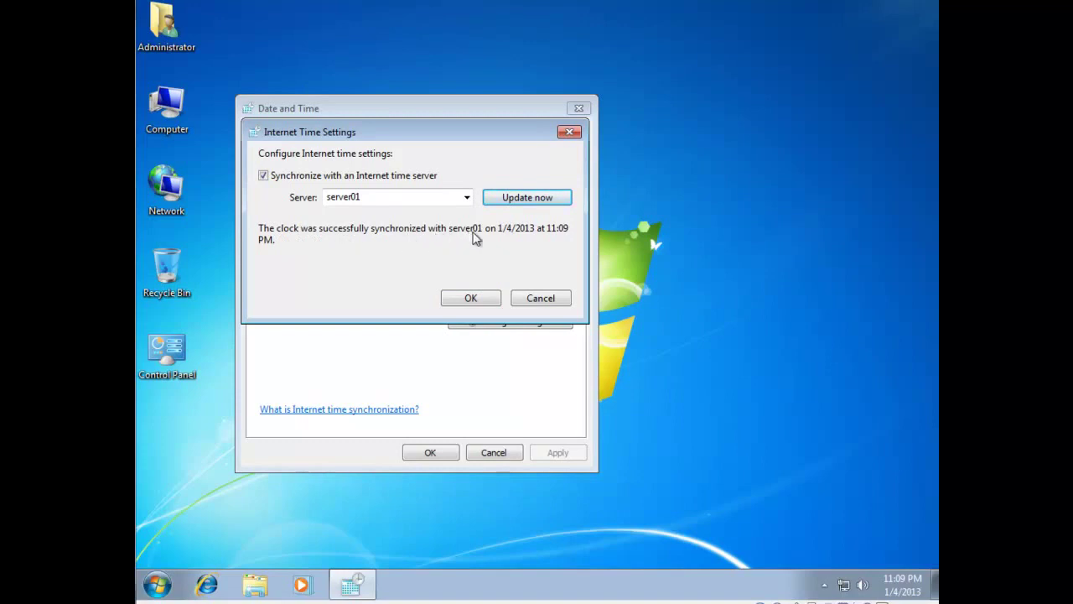
left_click(471, 293)
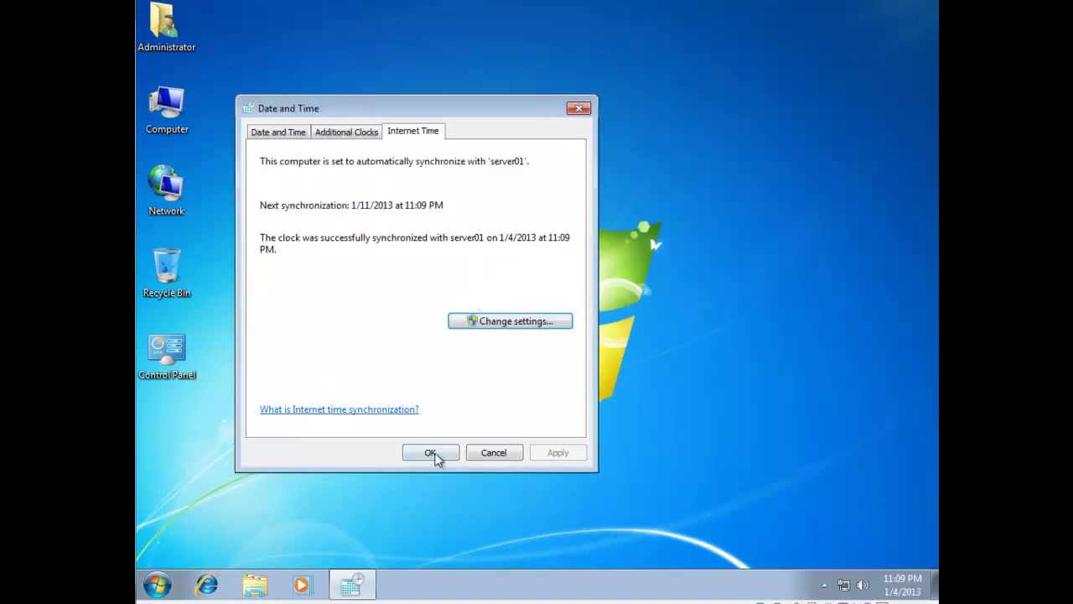
left_click(435, 454)
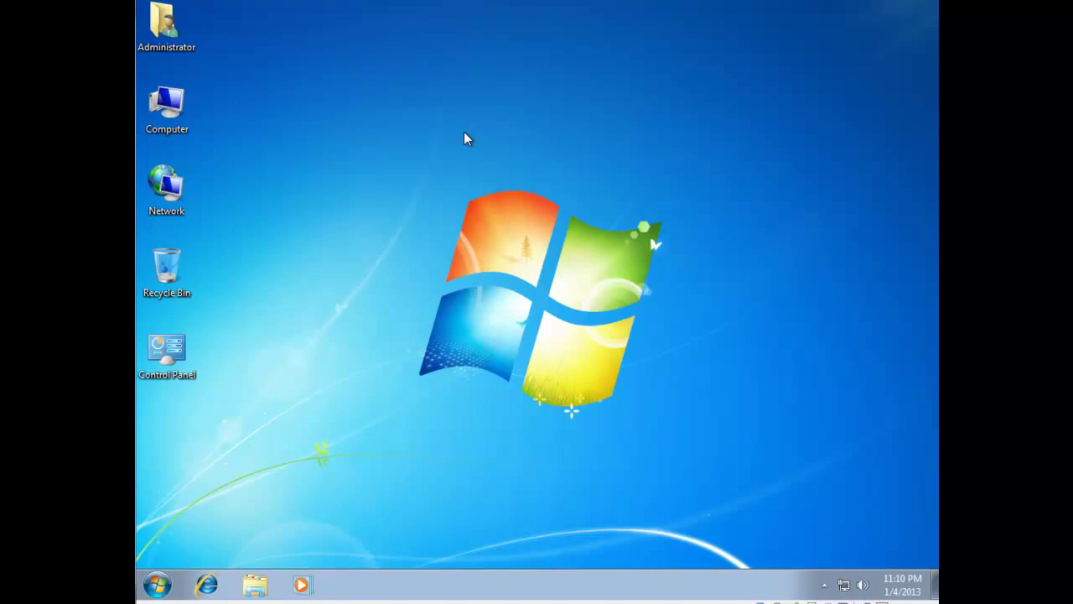
In System Properties, set the computer testwin7 to be a member of domain test.lan.
right_click(174, 101)
left_click(237, 252)
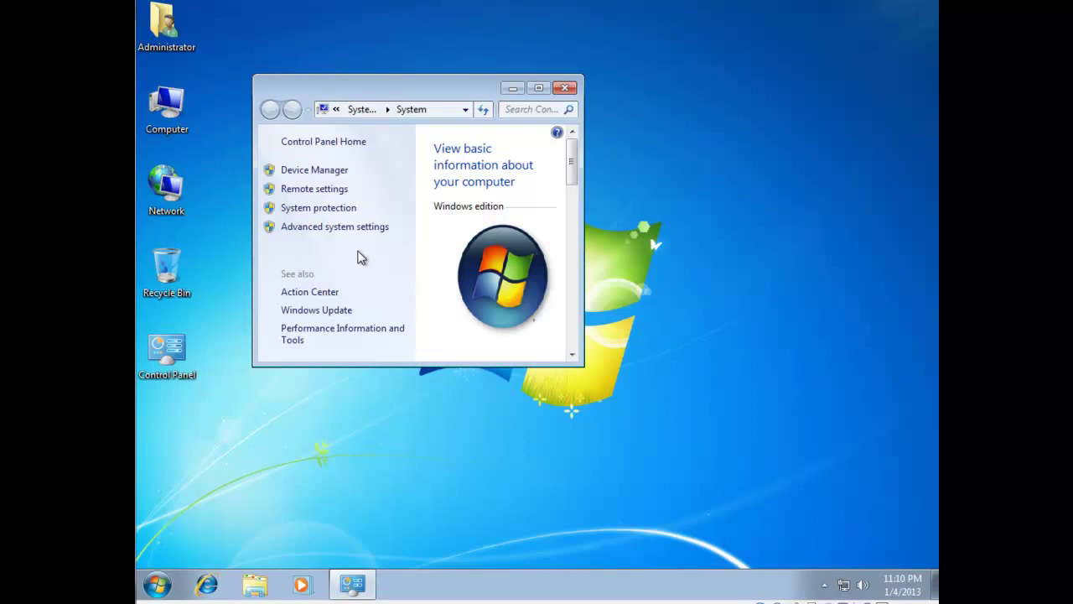
left_click(334, 228)
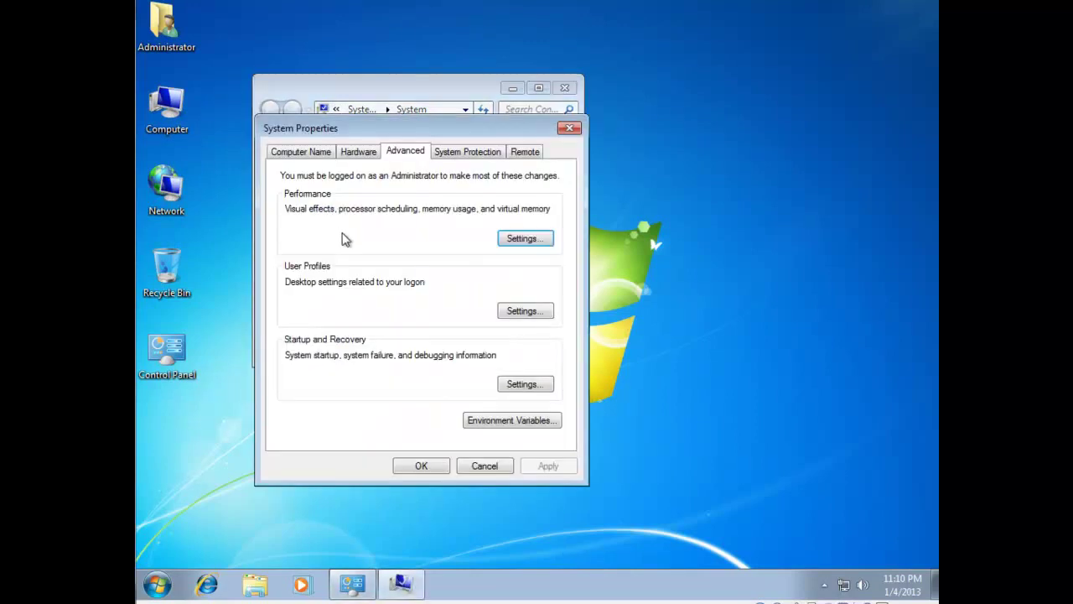
left_click(323, 158)
left_click(545, 346)
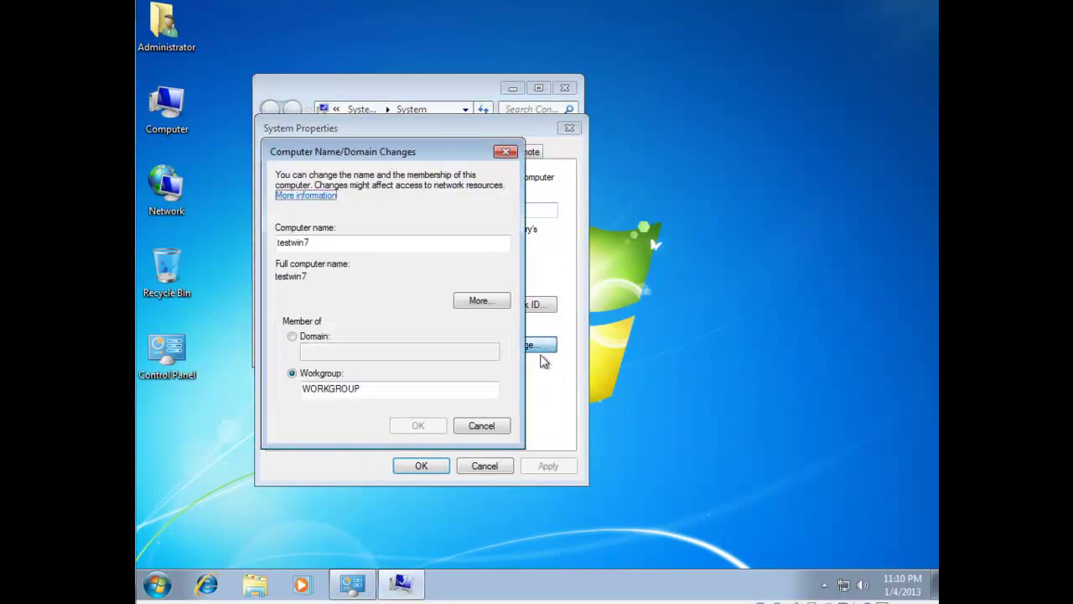
left_click(292, 335)
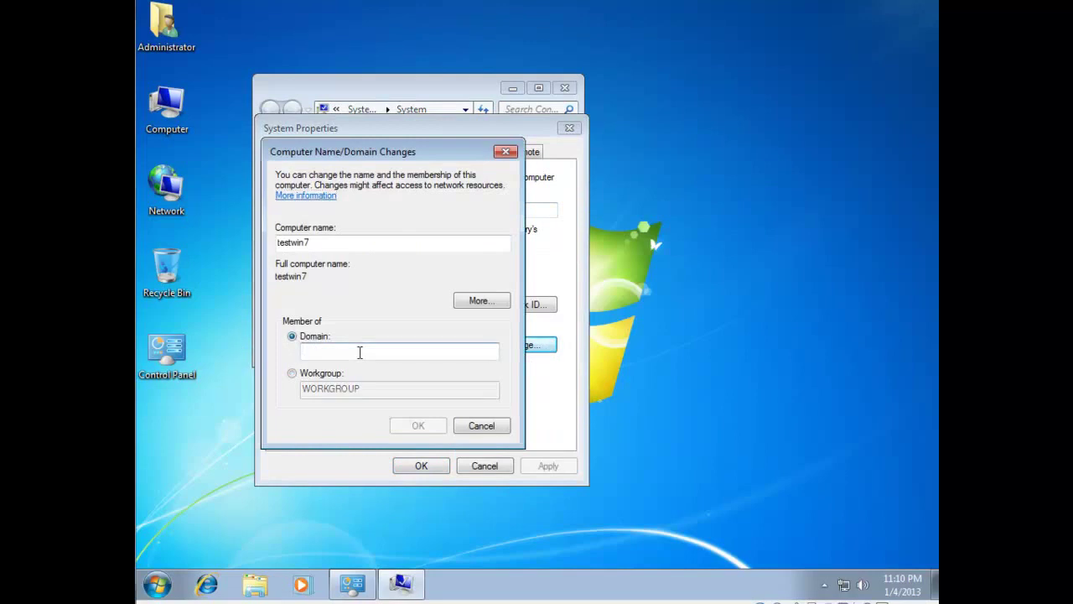
type("test.lan")
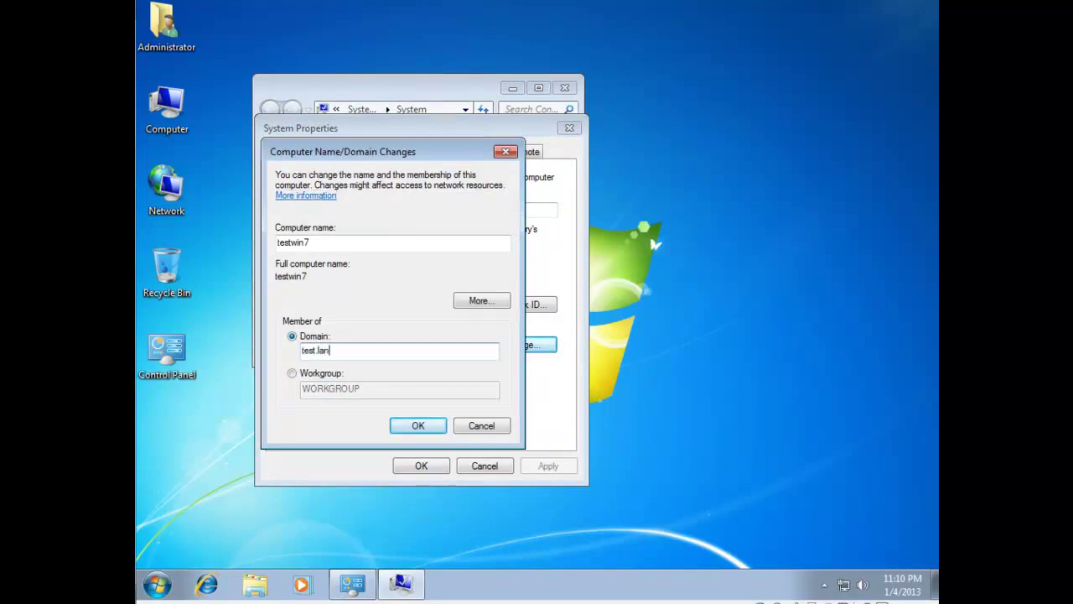
key("Return")
Authenticate with an authorized domain account, accept the welcome and restart notices, and restart now.
type("d")
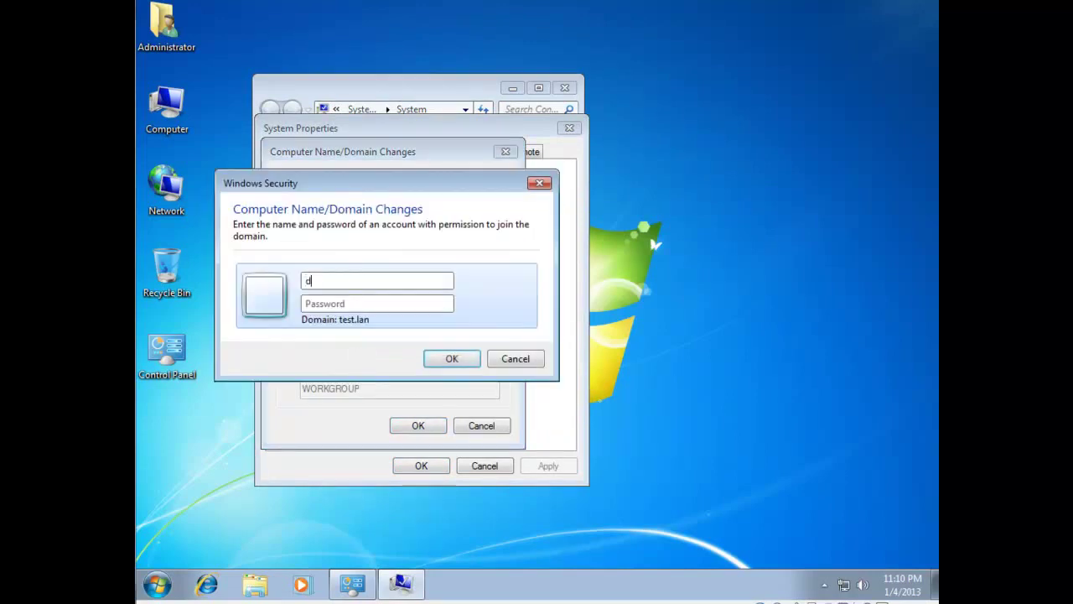
type("onald")
key("Tab")
type("********")
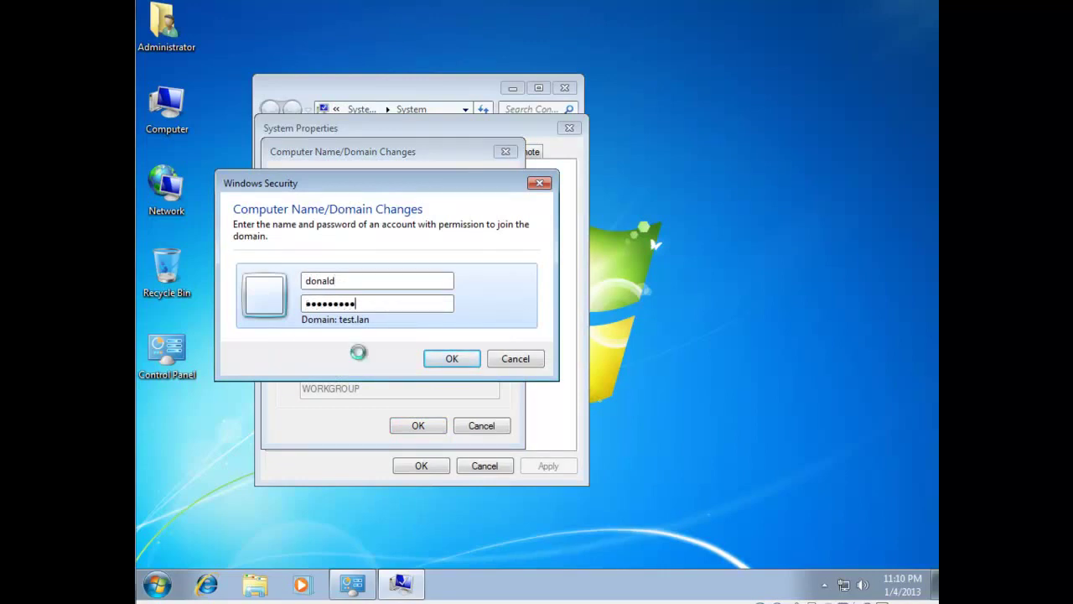
key("Return")
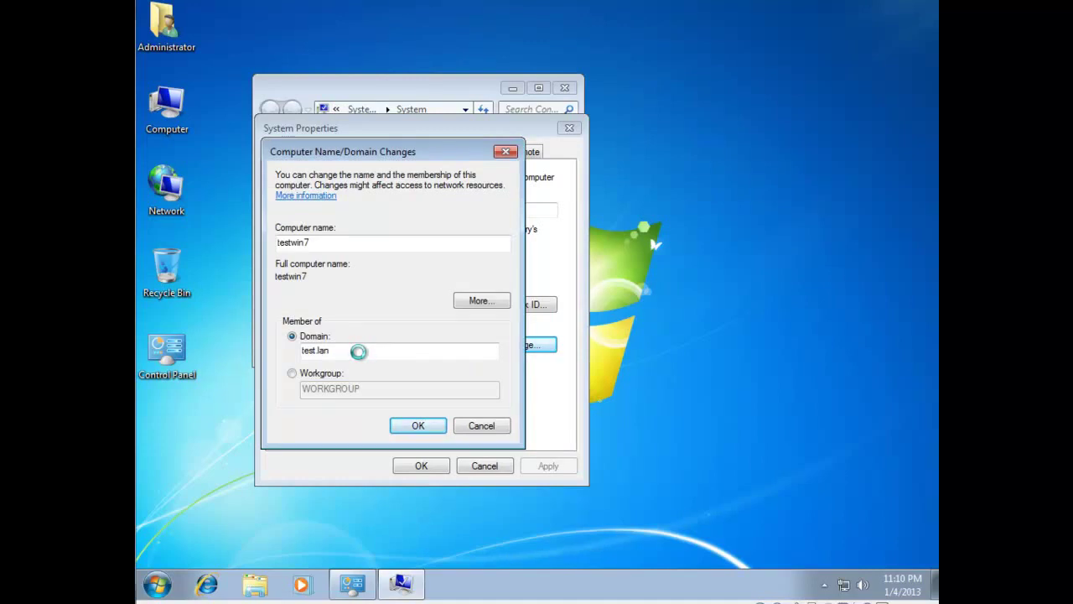
left_click(621, 353)
left_click(443, 425)
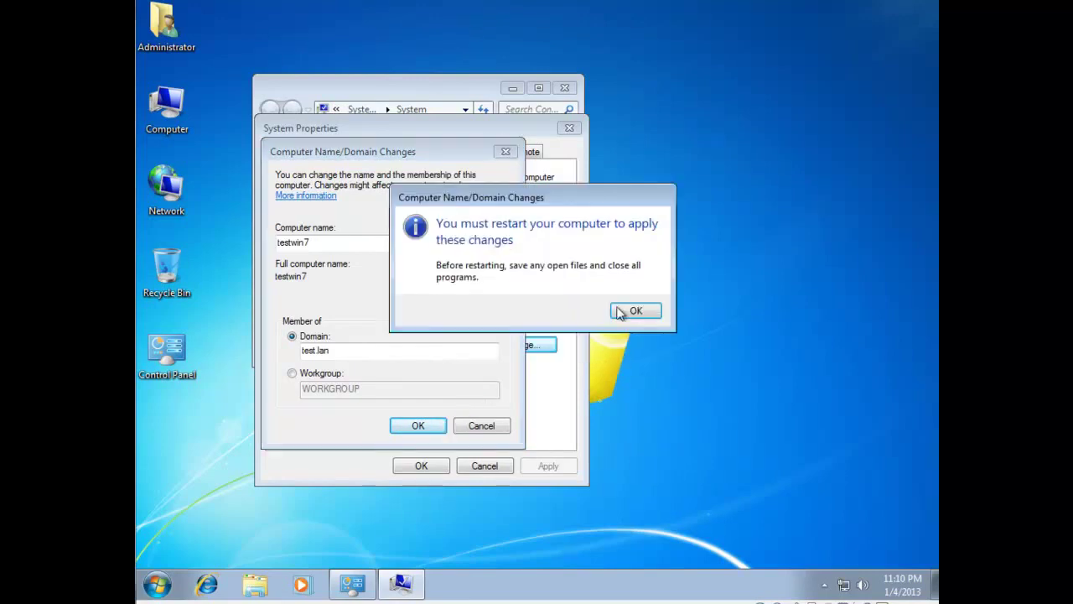
left_click(625, 312)
left_click(424, 466)
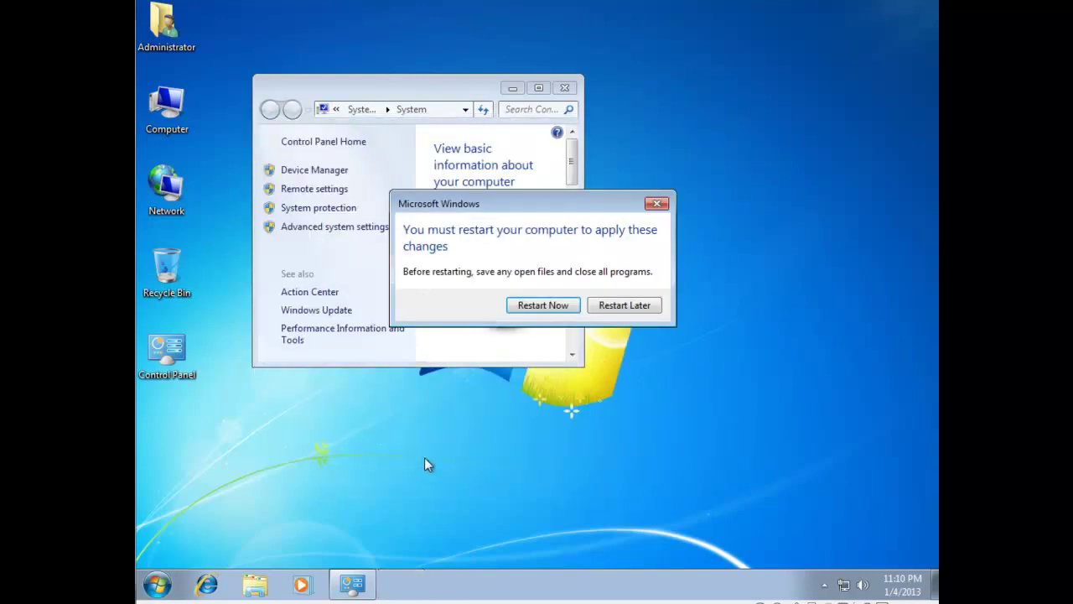
left_click(537, 307)
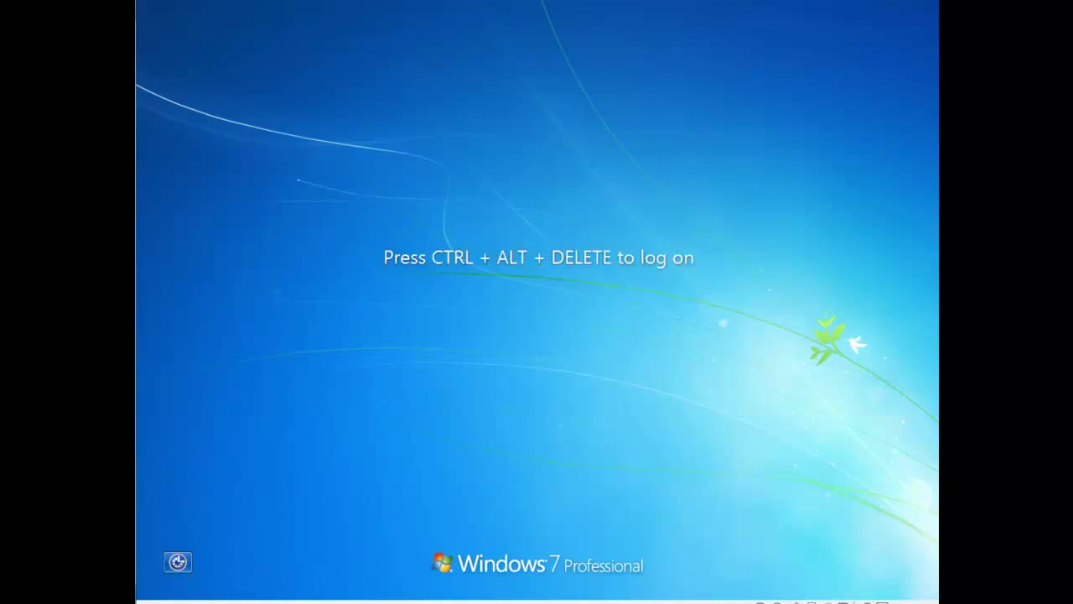
Send Ctrl+Alt+Del and log on via Other User with the domain user's name and password.
key("ctrl+Home")
left_click(193, 103)
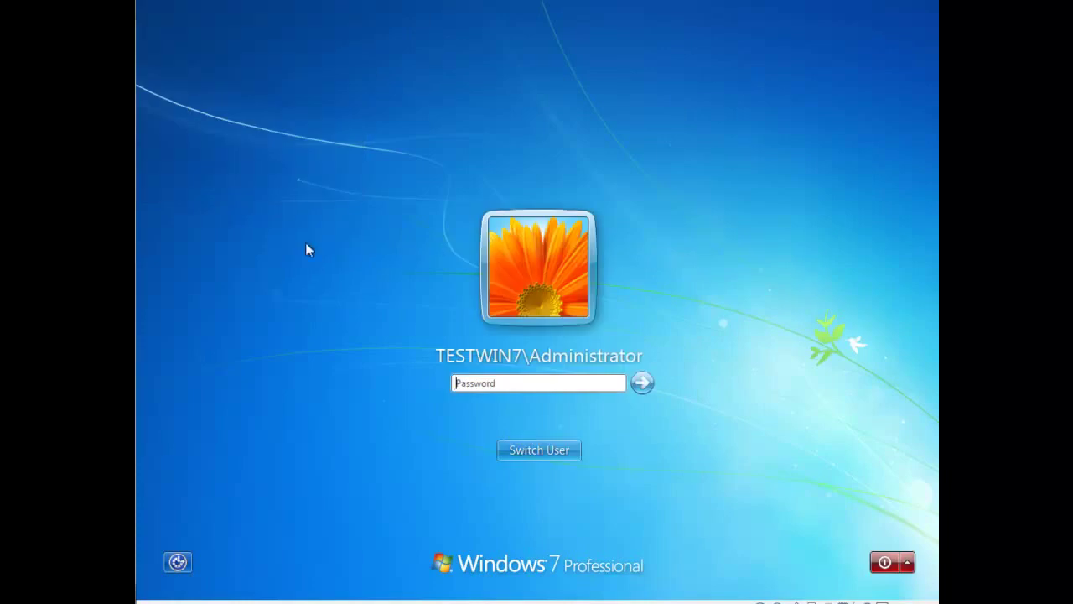
left_click(540, 450)
left_click(617, 373)
type("zenuser")
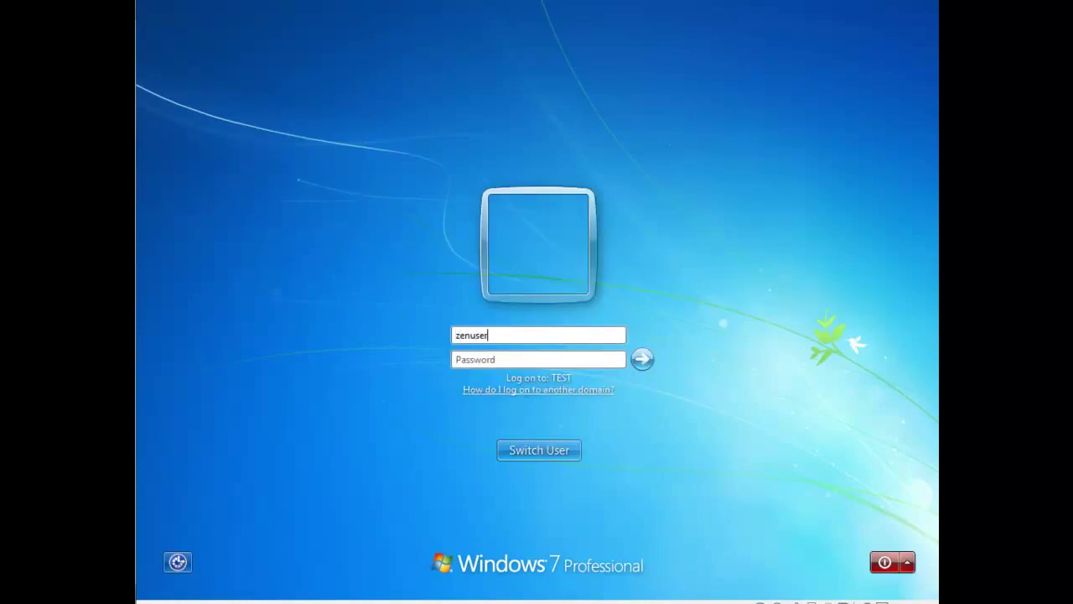
type("password")
key("Return")
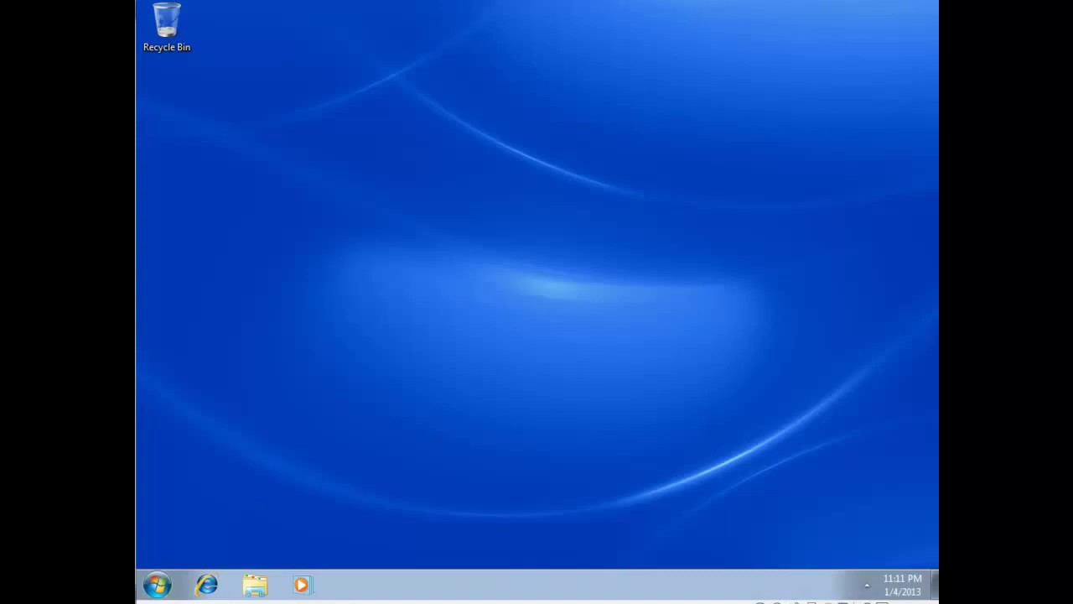
Enable the Run command in the Customize Start Menu options.
right_click(157, 585)
left_click(210, 567)
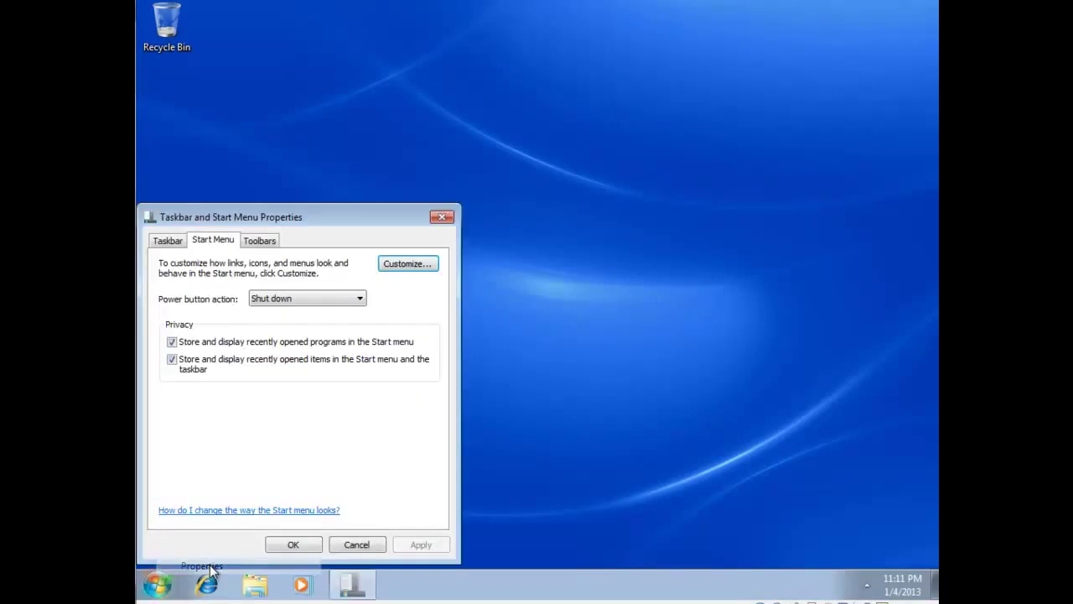
left_click(427, 263)
scroll(369, 397, "down", 6)
scroll(369, 398, "down", 6)
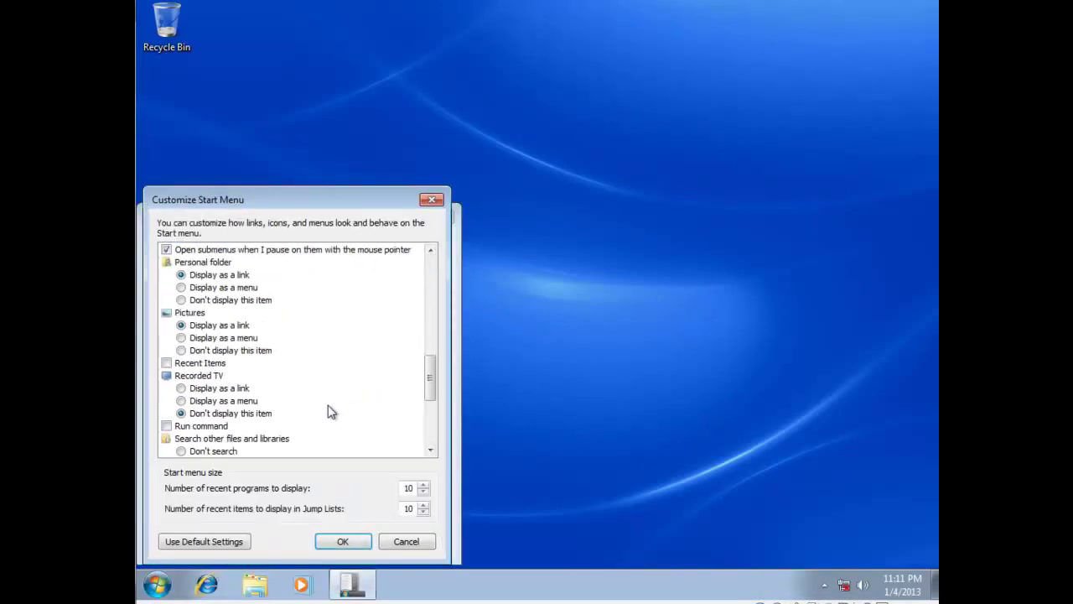
left_click(167, 389)
left_click(342, 540)
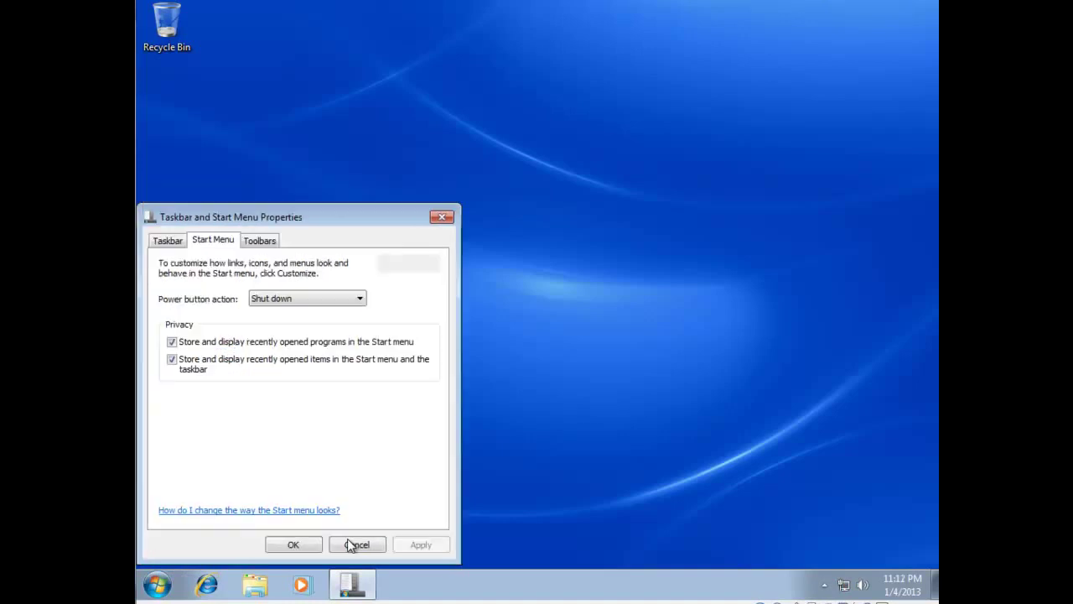
left_click(290, 543)
Run \\server01 from the Start menu to list the server's shares.
key("super")
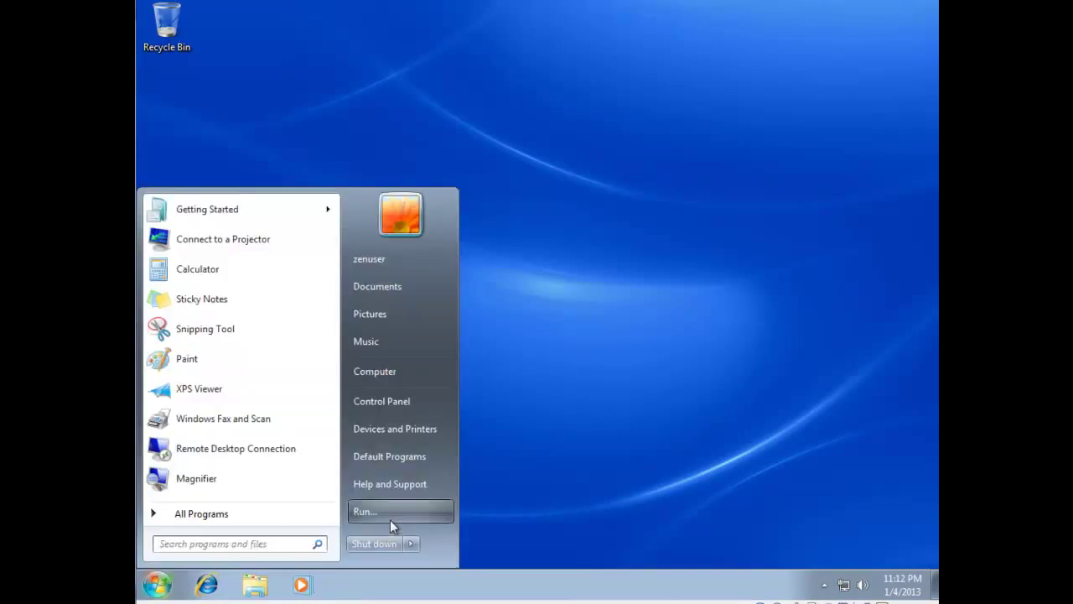
left_click(382, 513)
type("\\server")
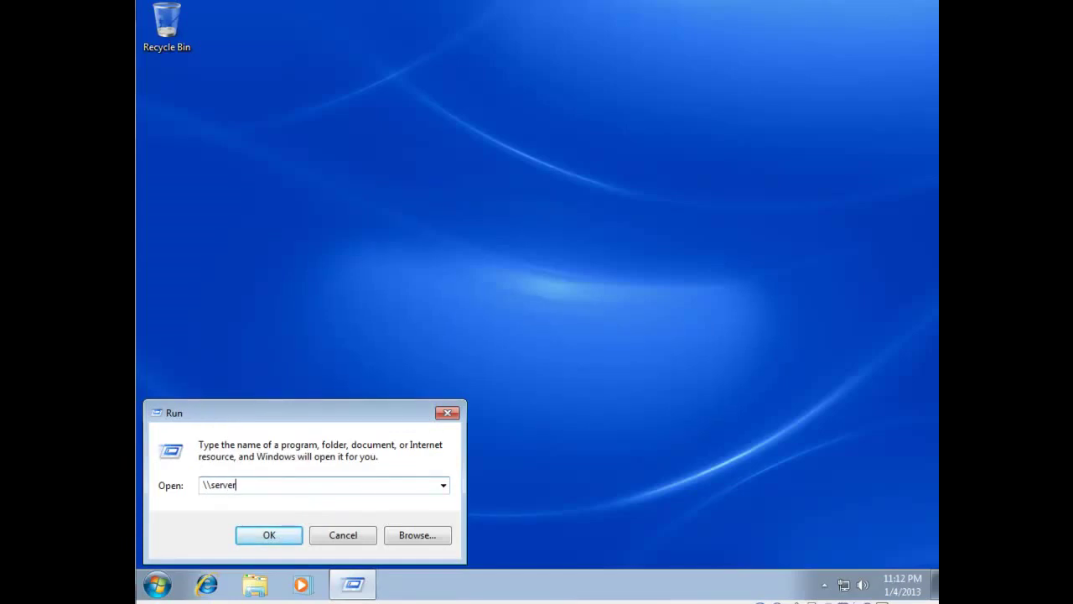
key("Return")
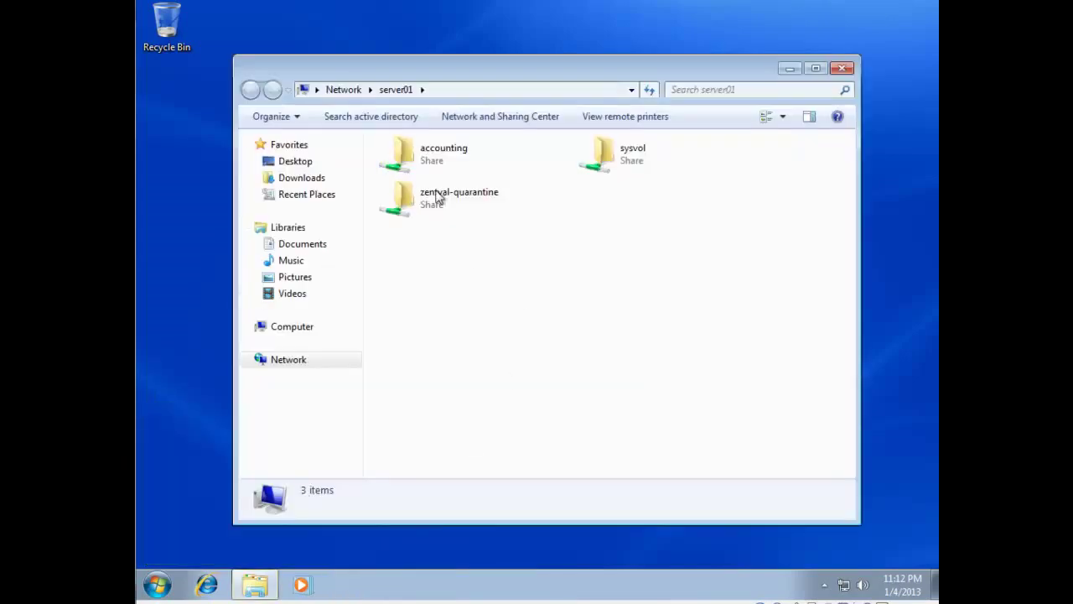
Create a folder named testwin7 inside the accounting share, then close the window.
left_click(430, 167)
double_click(430, 166)
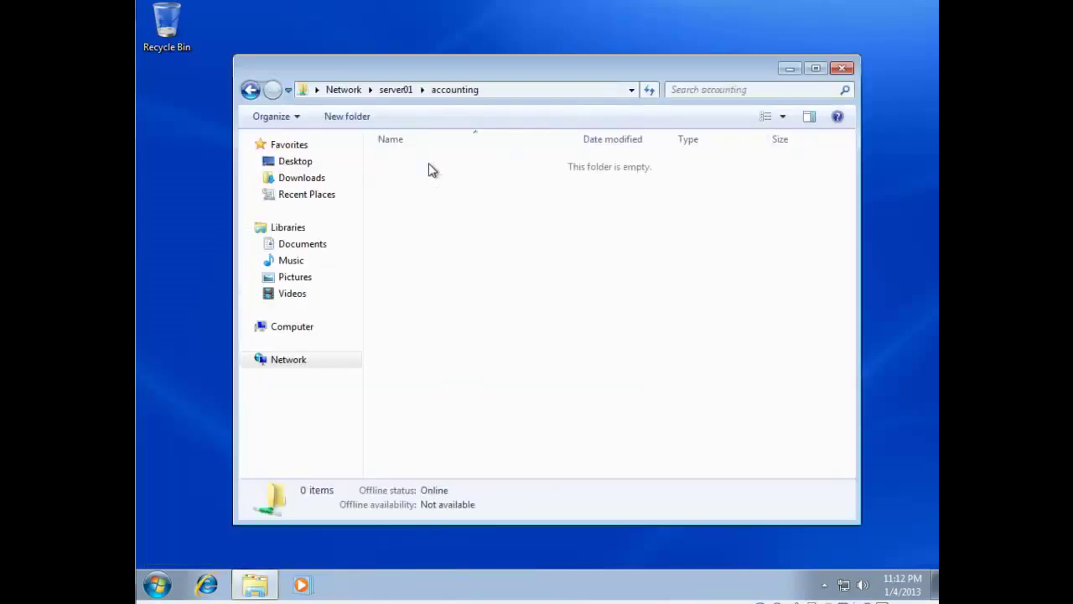
right_click(507, 257)
mouse_move(548, 401)
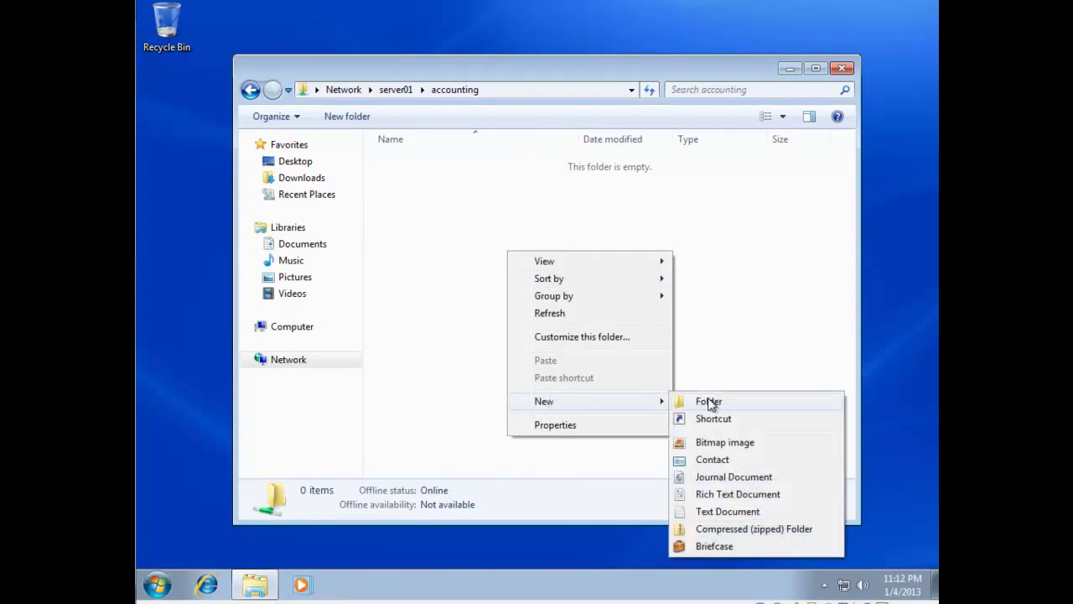
left_click(709, 401)
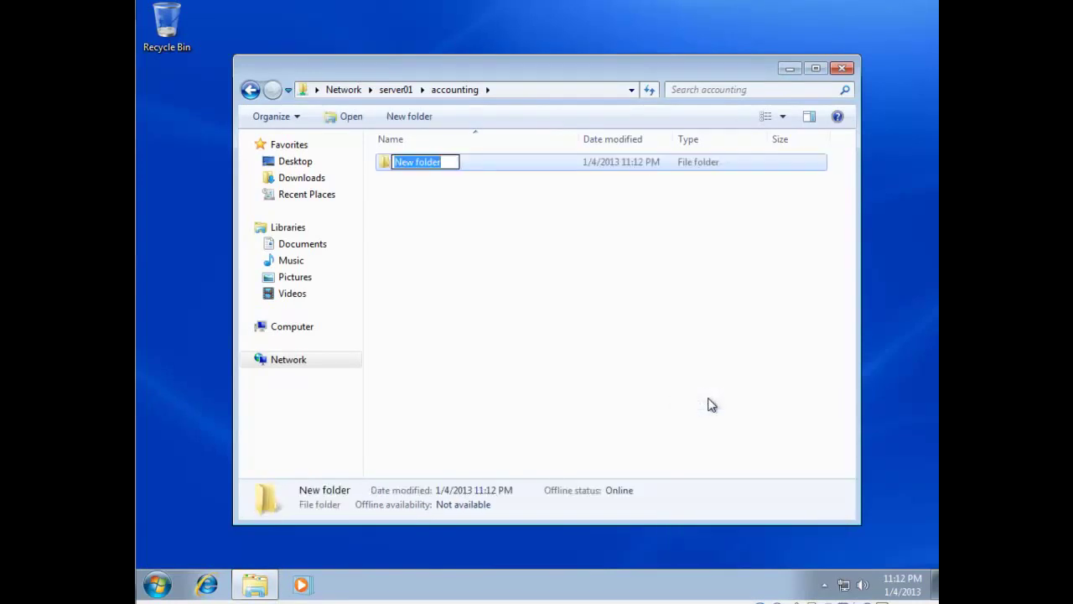
type("tes")
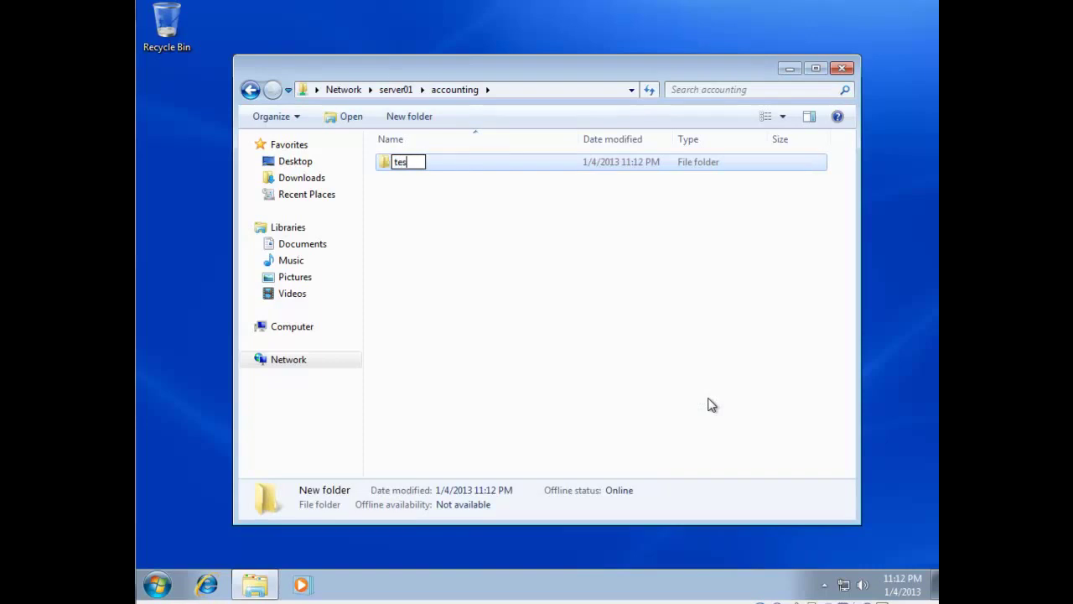
type("twin7")
key("Return")
left_click(843, 70)
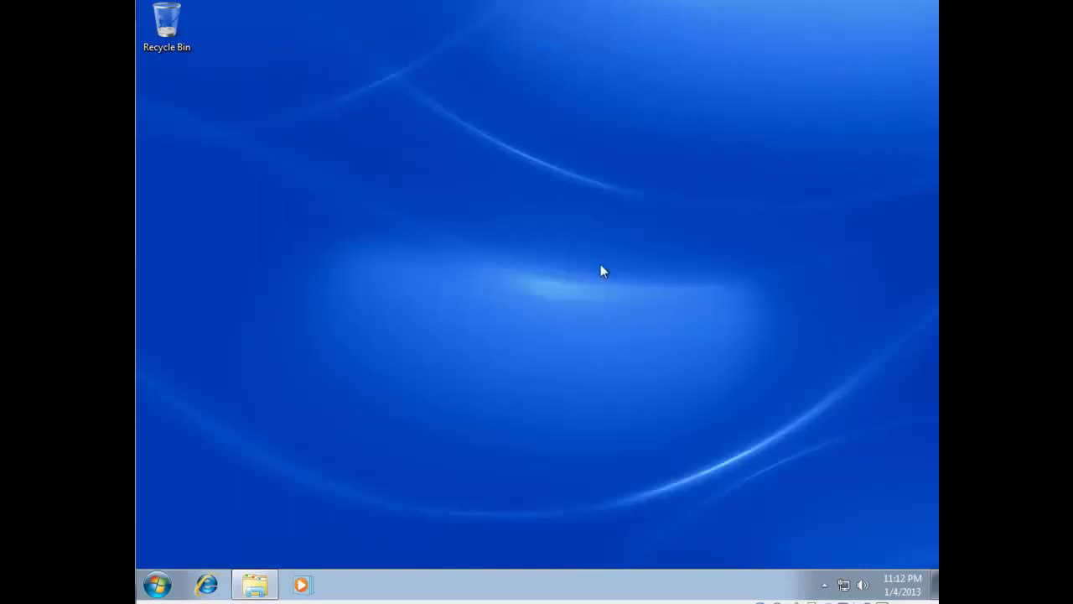
Open the network drive H: from Computer.
left_click(157, 584)
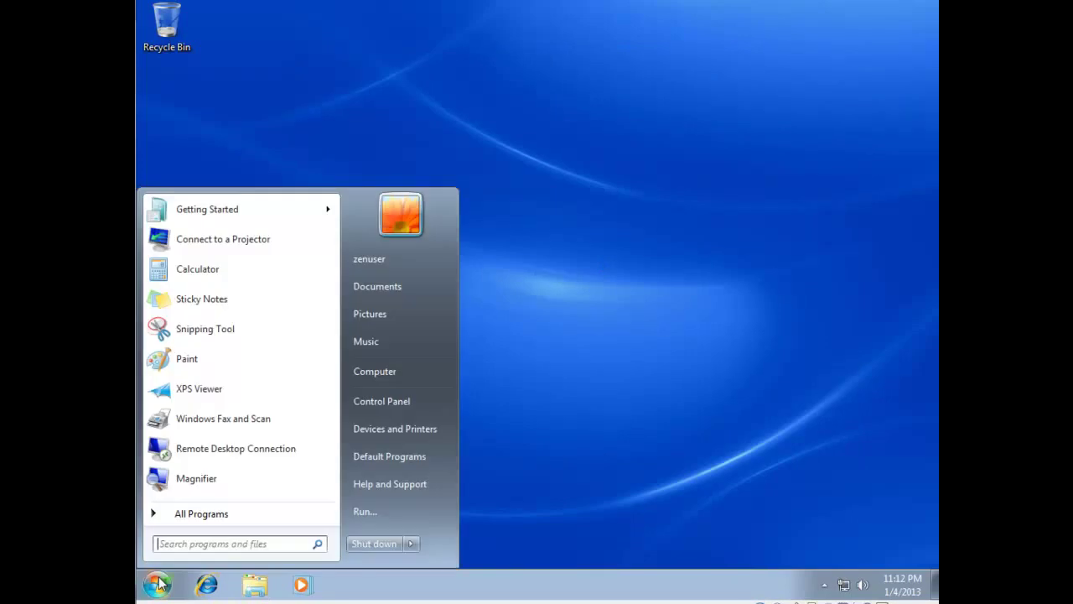
left_click(385, 373)
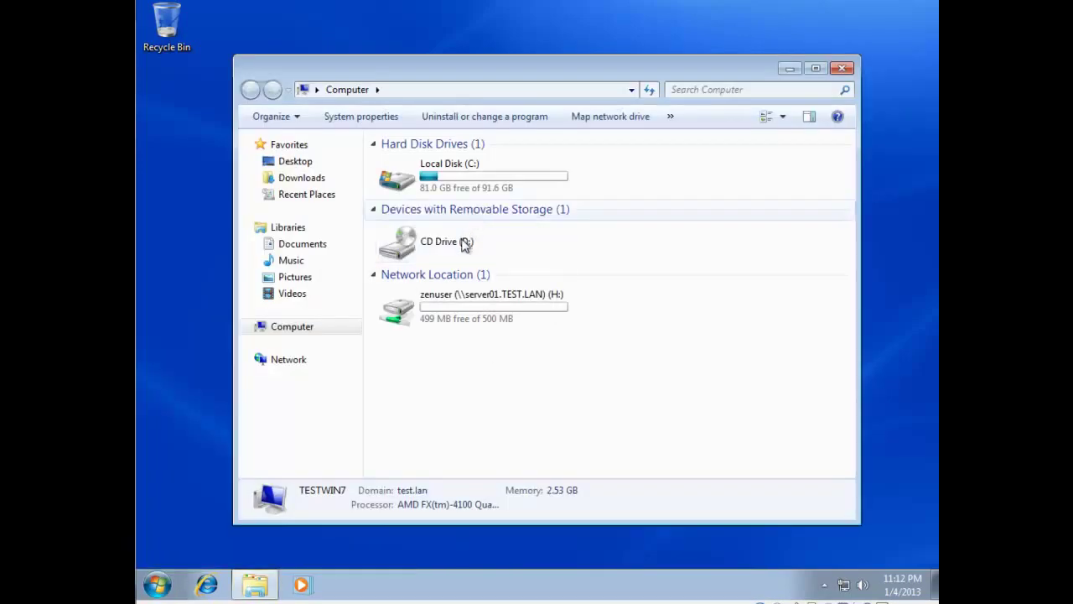
mouse_move(506, 318)
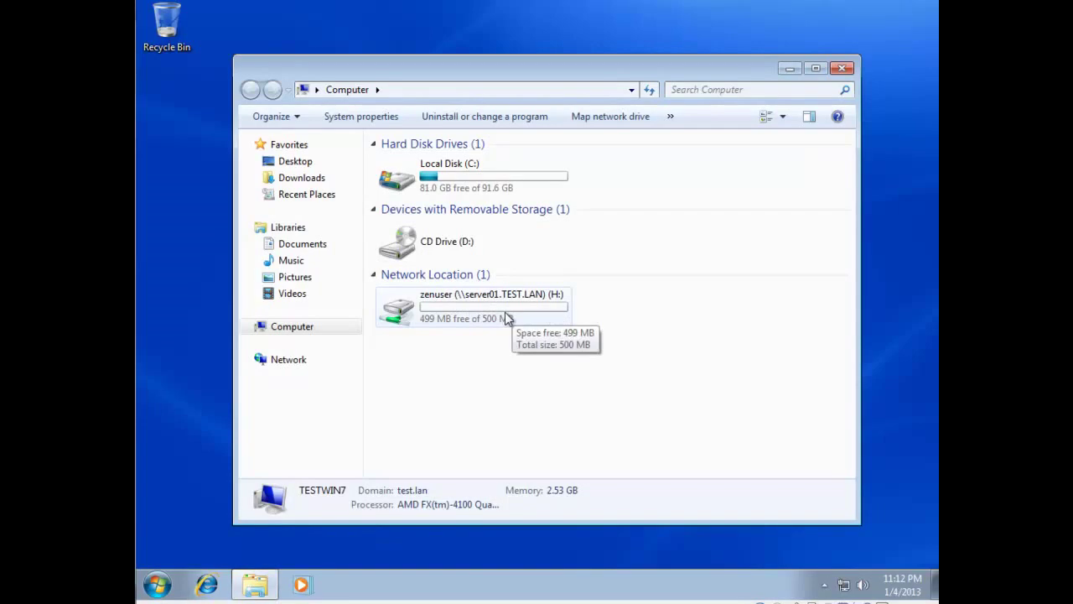
double_click(507, 319)
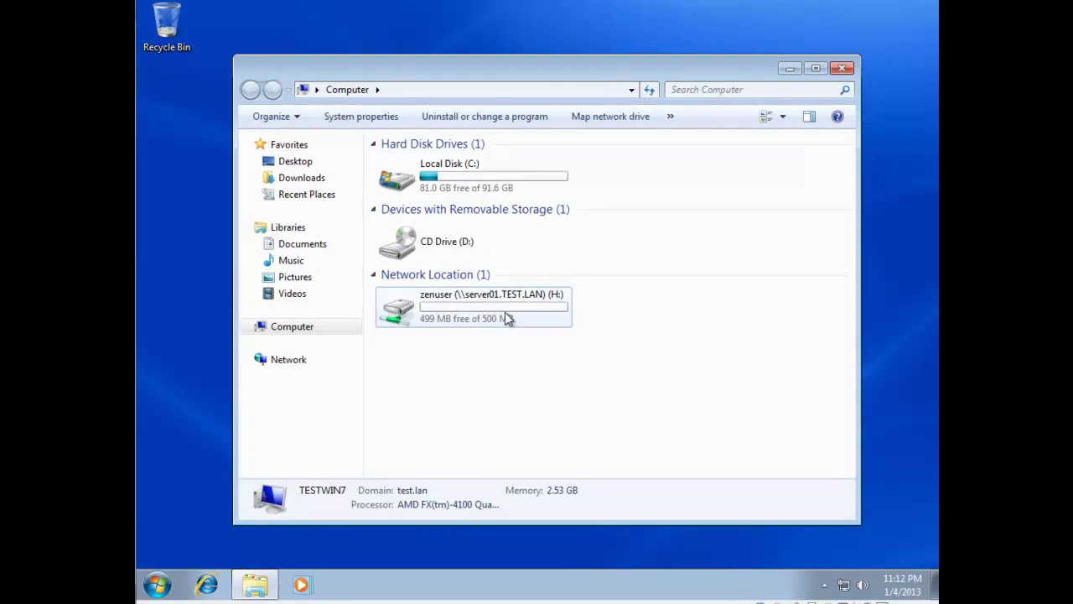
Create a new folder named test on drive H: and close the window.
right_click(465, 294)
mouse_move(512, 457)
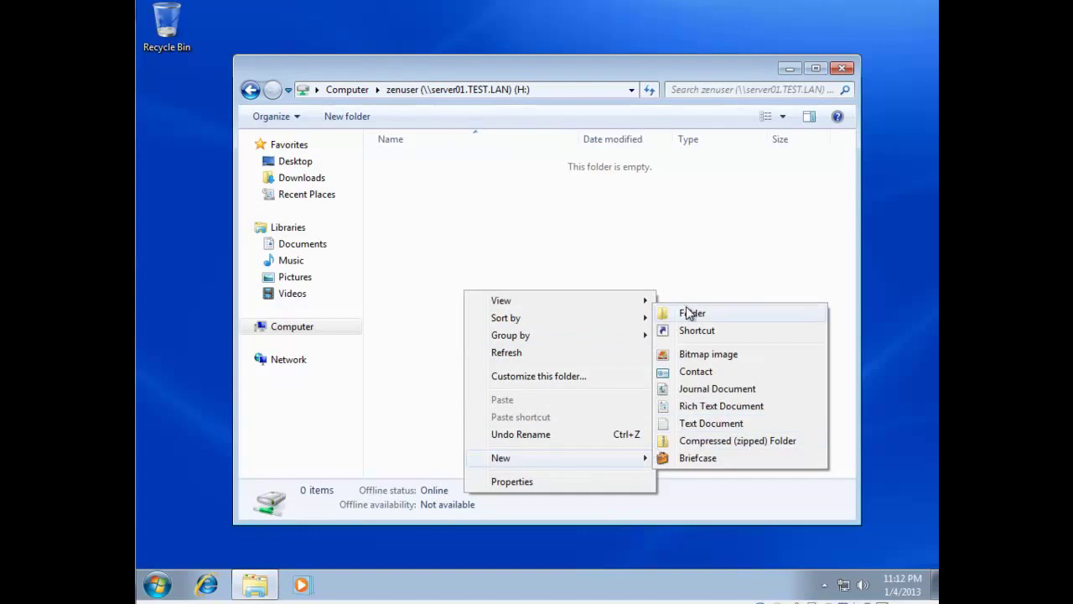
left_click(685, 310)
type("test")
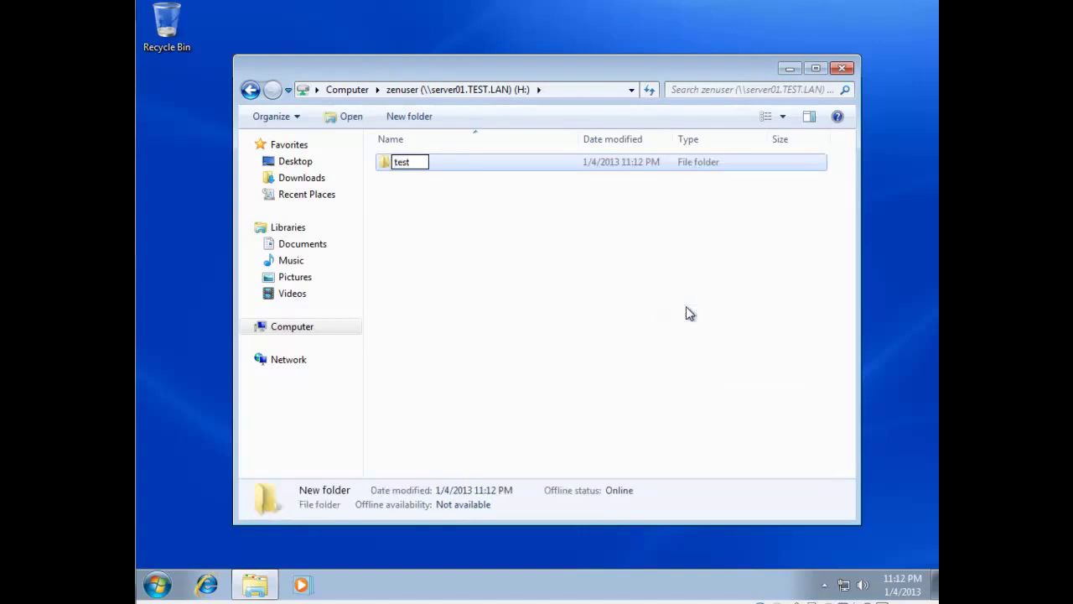
key("Return")
left_click(686, 310)
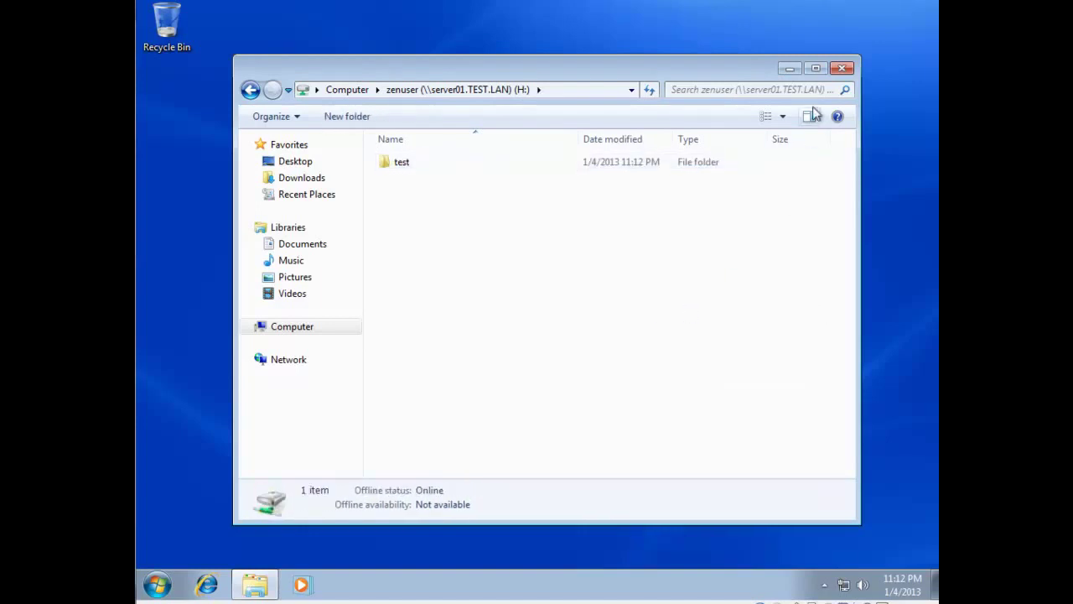
left_click(842, 68)
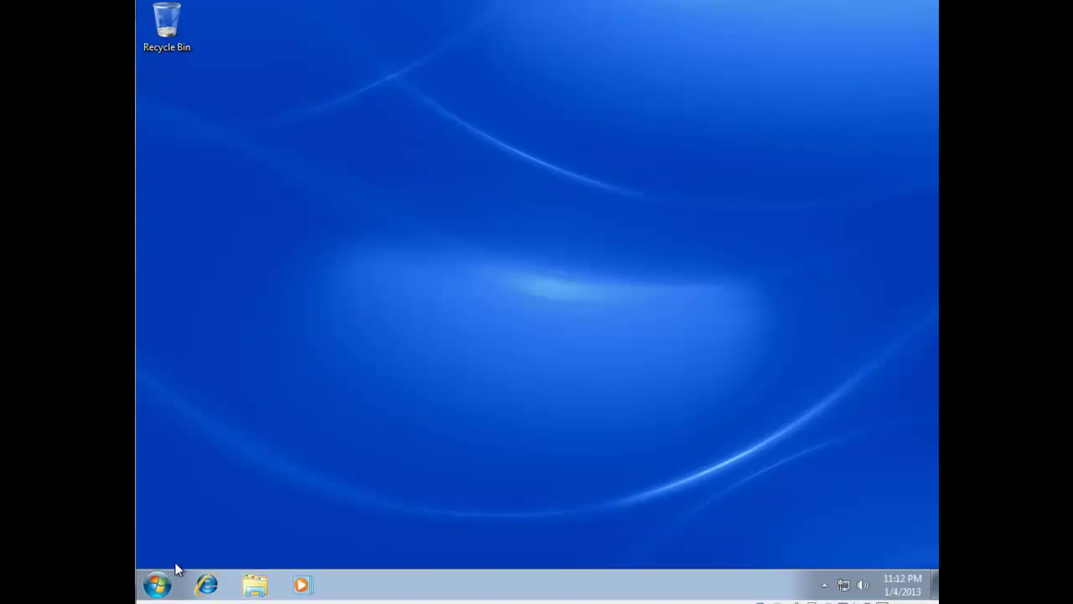
Log off, then log on via Other User as a different domain account.
left_click(157, 585)
mouse_move(411, 544)
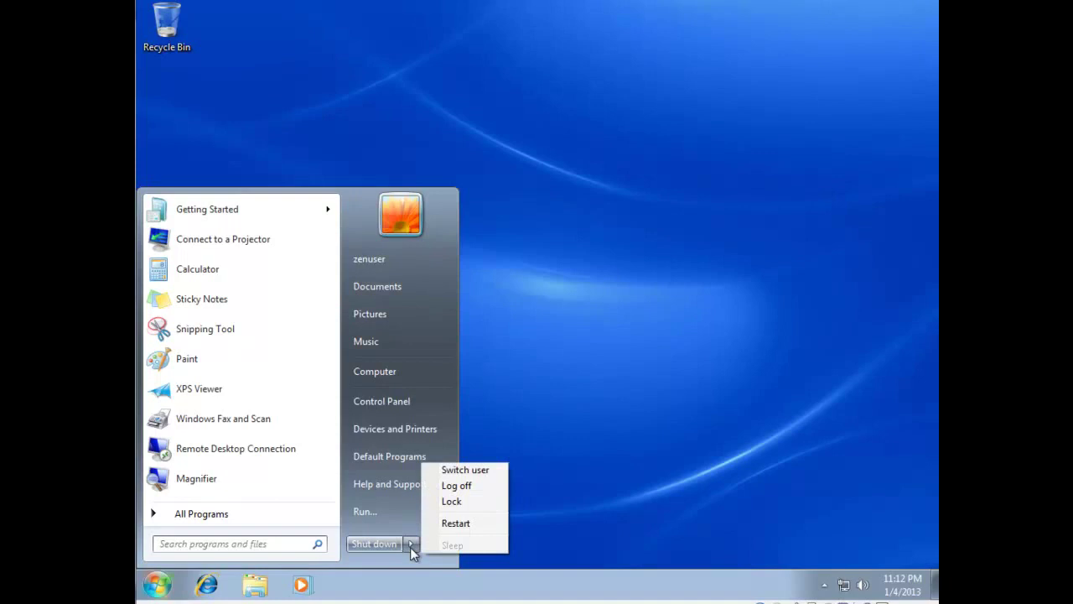
left_click(469, 486)
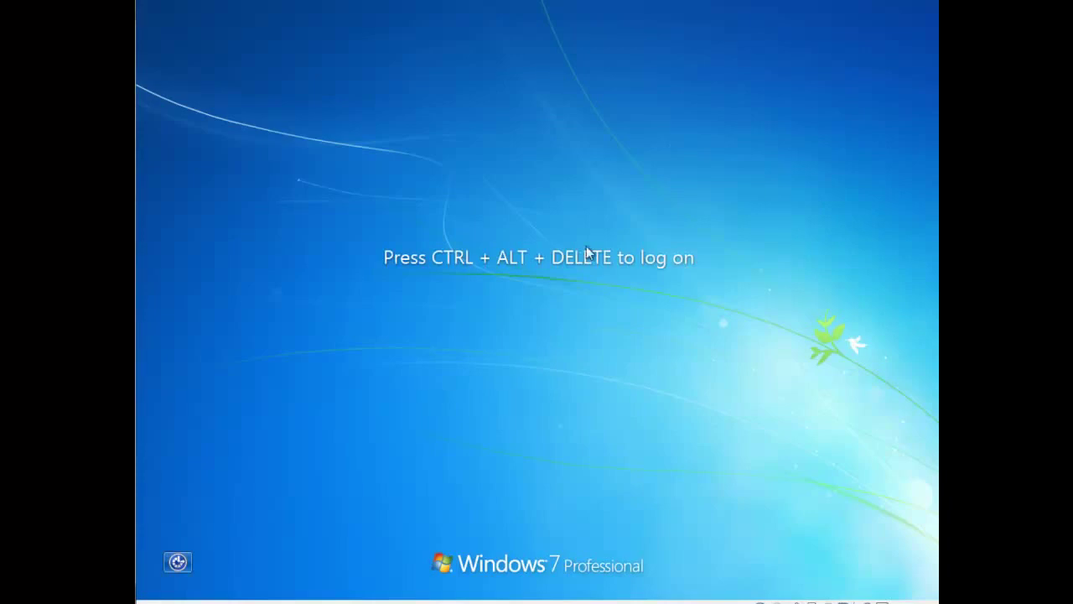
left_click(156, 1)
left_click(179, 107)
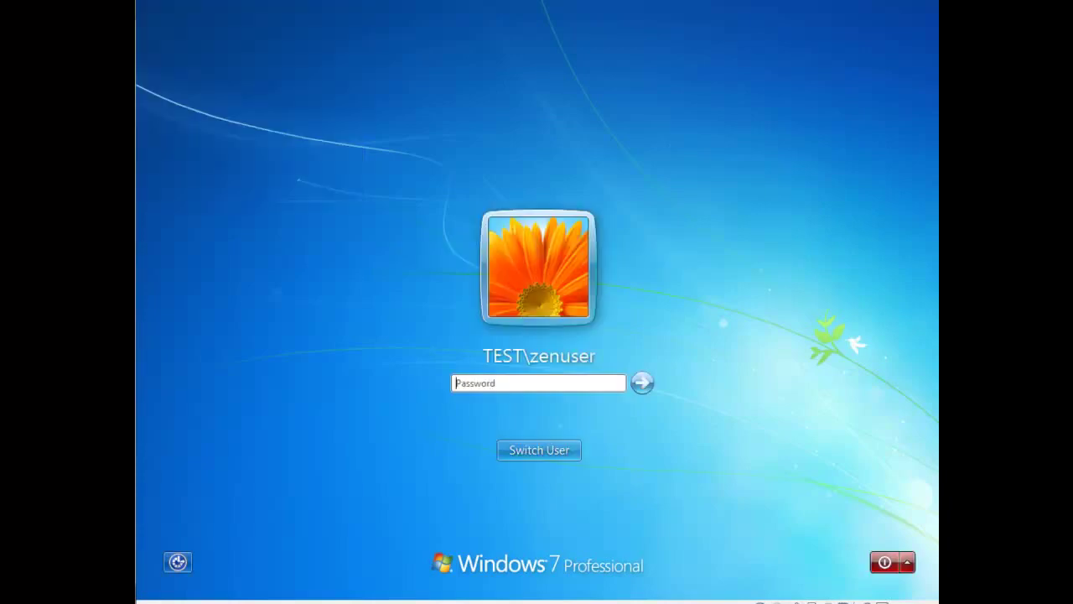
left_click(546, 449)
left_click(624, 351)
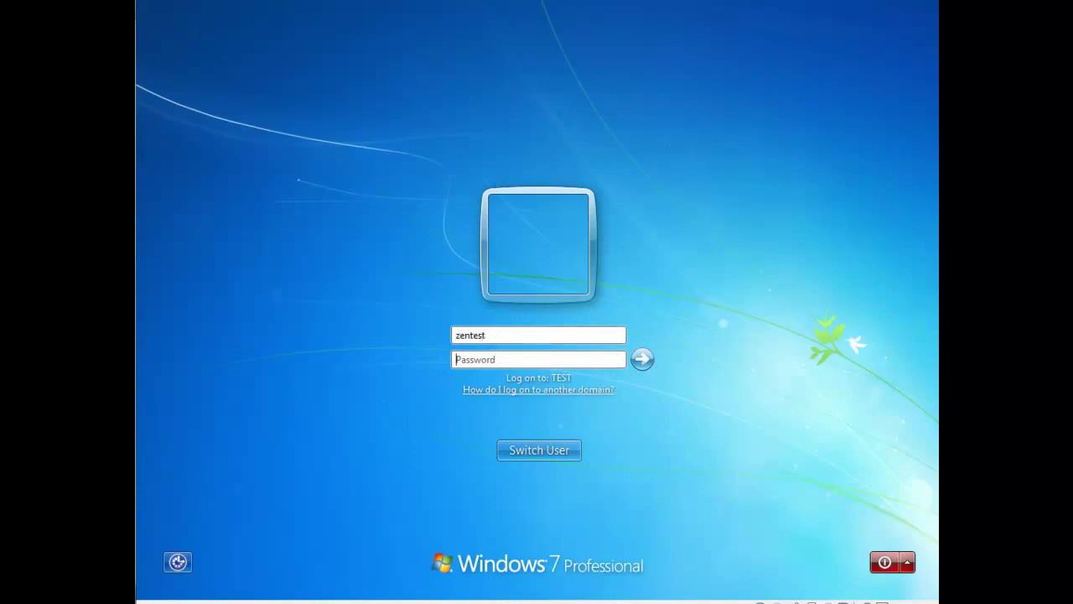
left_click(535, 363)
type("p")
key("Return")
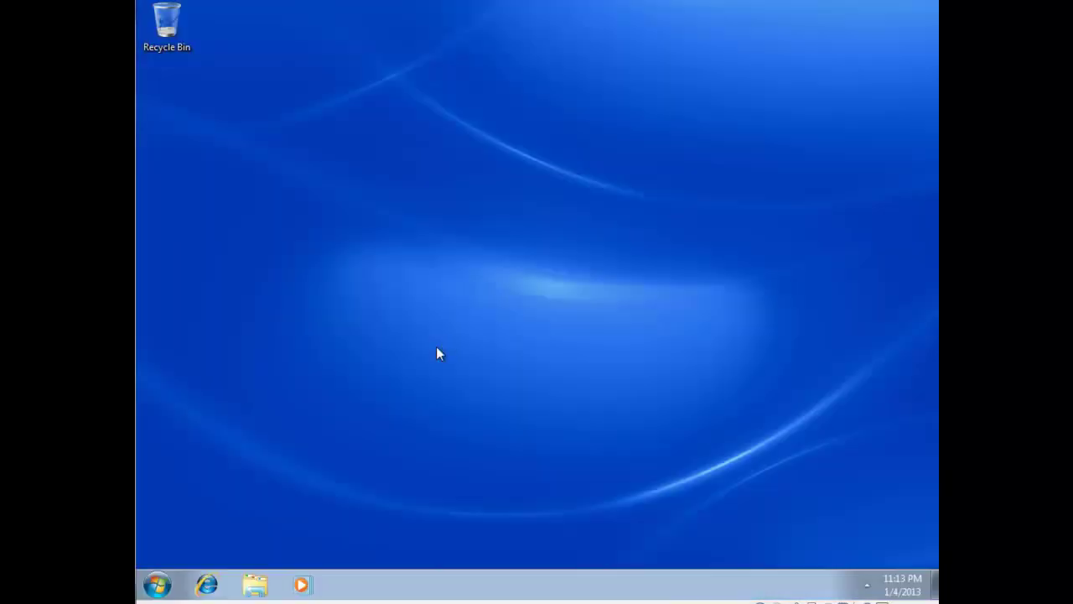
Enable the Run command in this user's Customize Start Menu options.
right_click(158, 584)
left_click(200, 545)
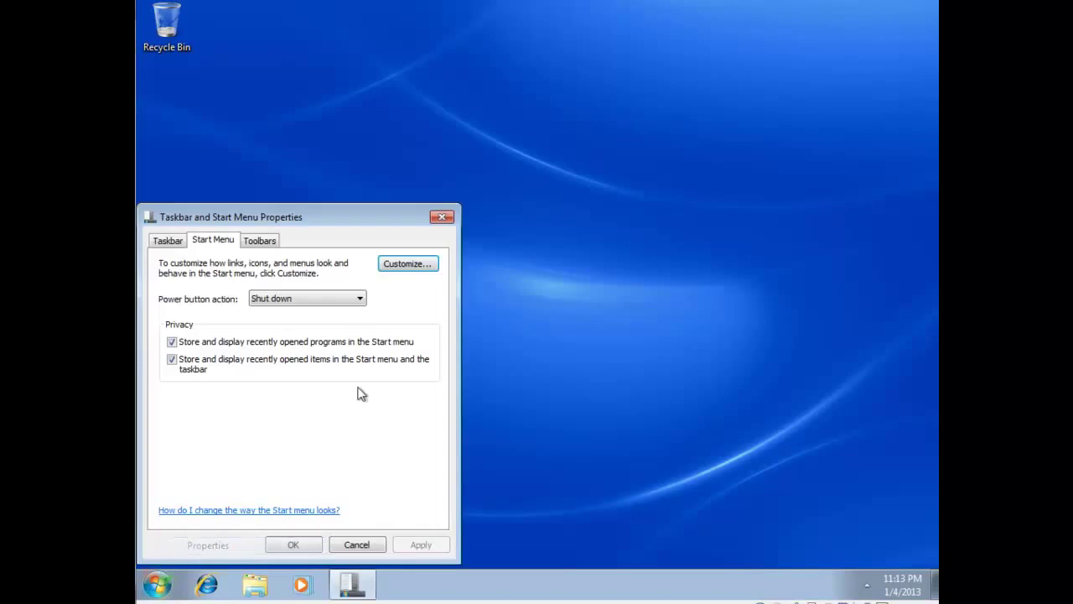
left_click(406, 263)
scroll(303, 431, "down", 12)
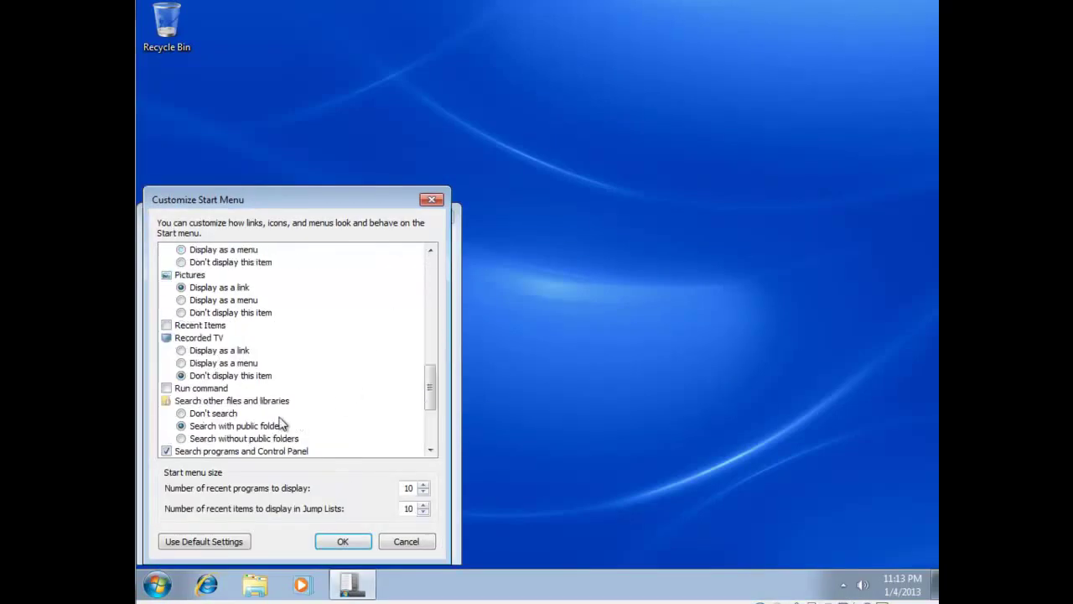
left_click(167, 388)
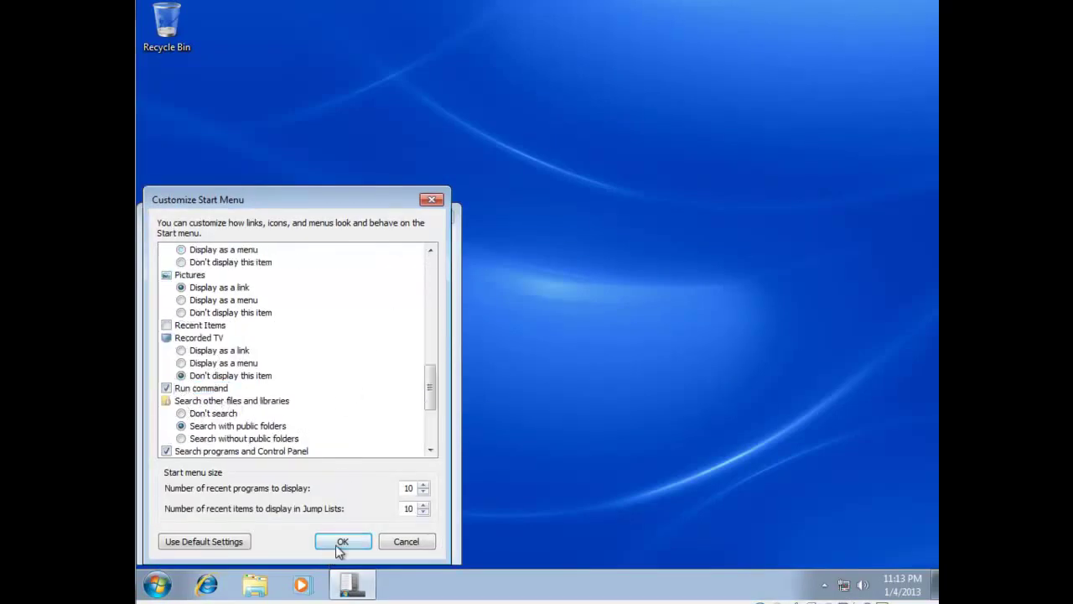
left_click(343, 541)
key("Return")
left_click(157, 585)
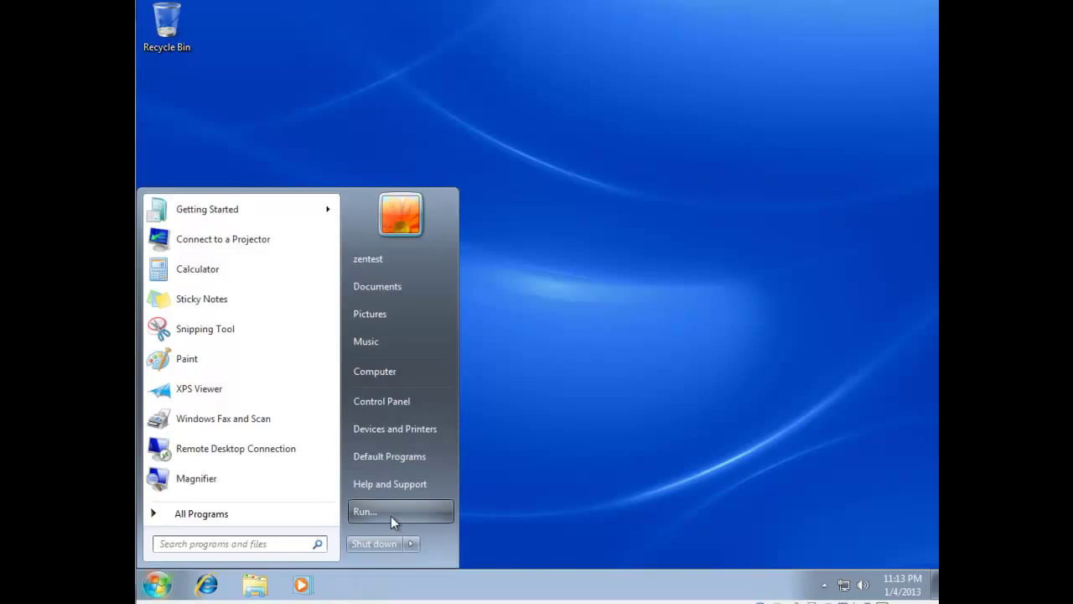
Run \\server01, confirm the accounting share returns access denied, and close the window.
left_click(391, 516)
type("\\\\se")
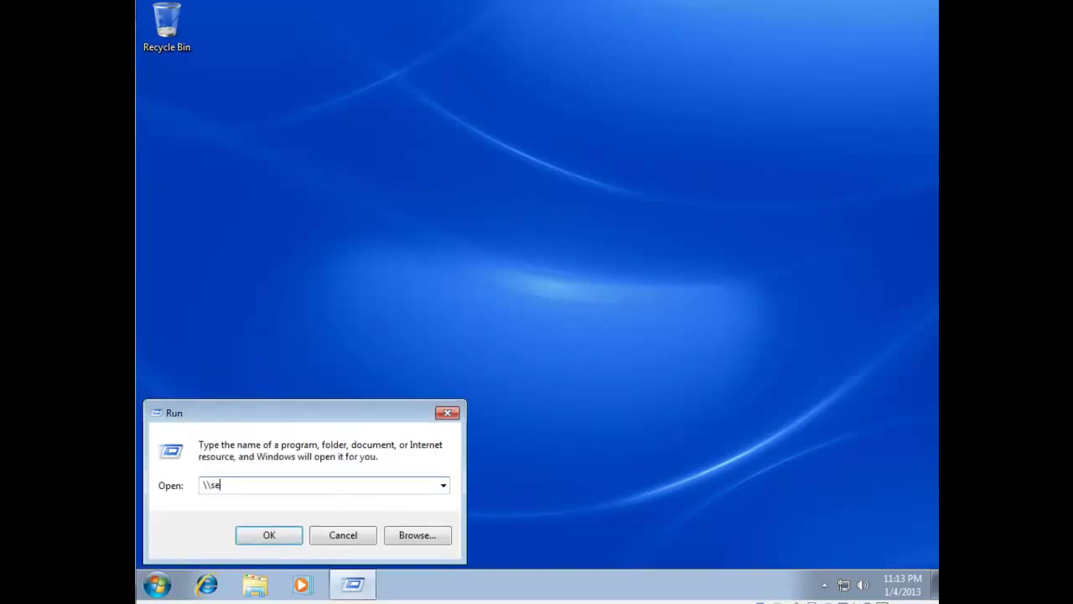
type("rver01")
key("Return")
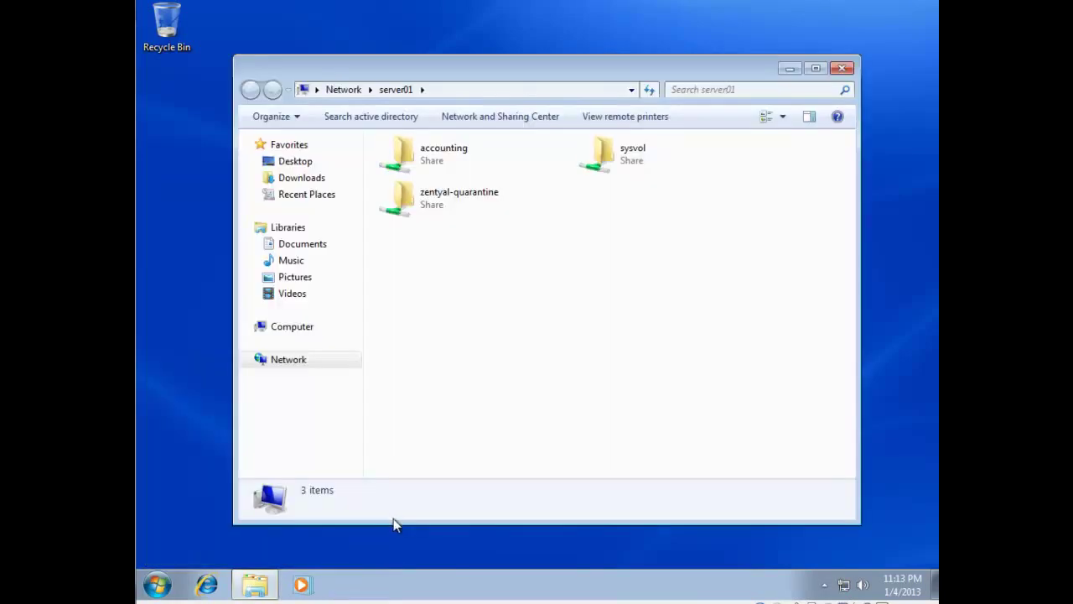
double_click(431, 166)
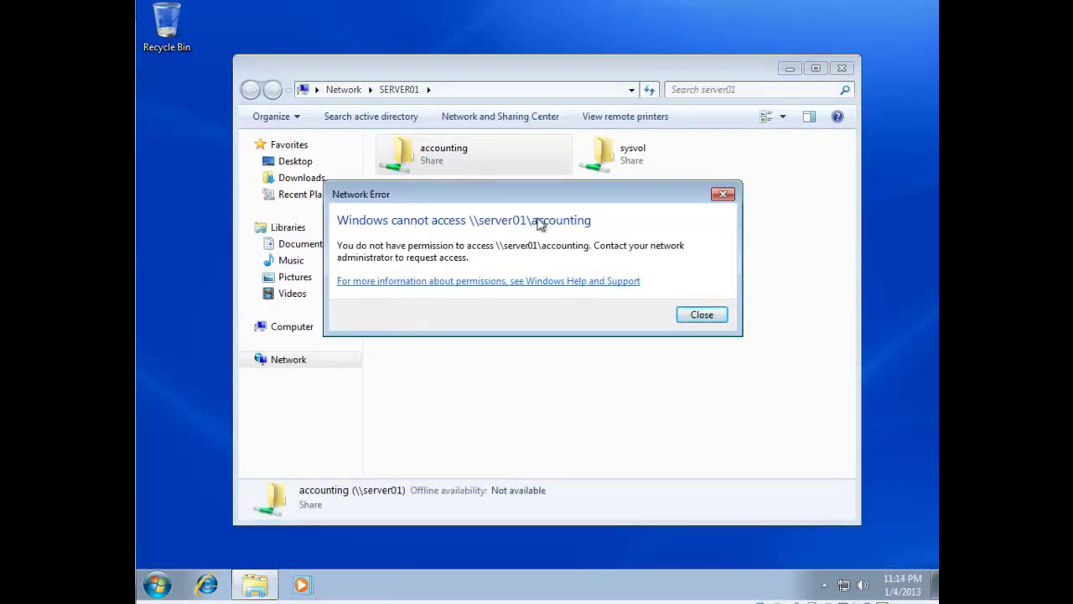
left_click(702, 314)
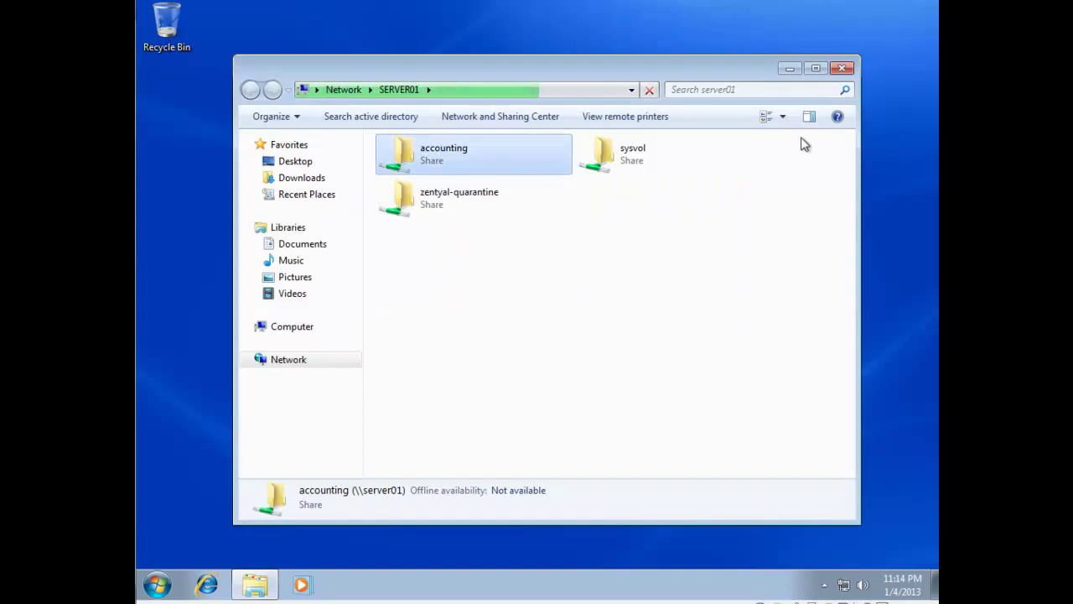
left_click(842, 68)
Open the user's H: home drive from Computer, then close it.
left_click(157, 585)
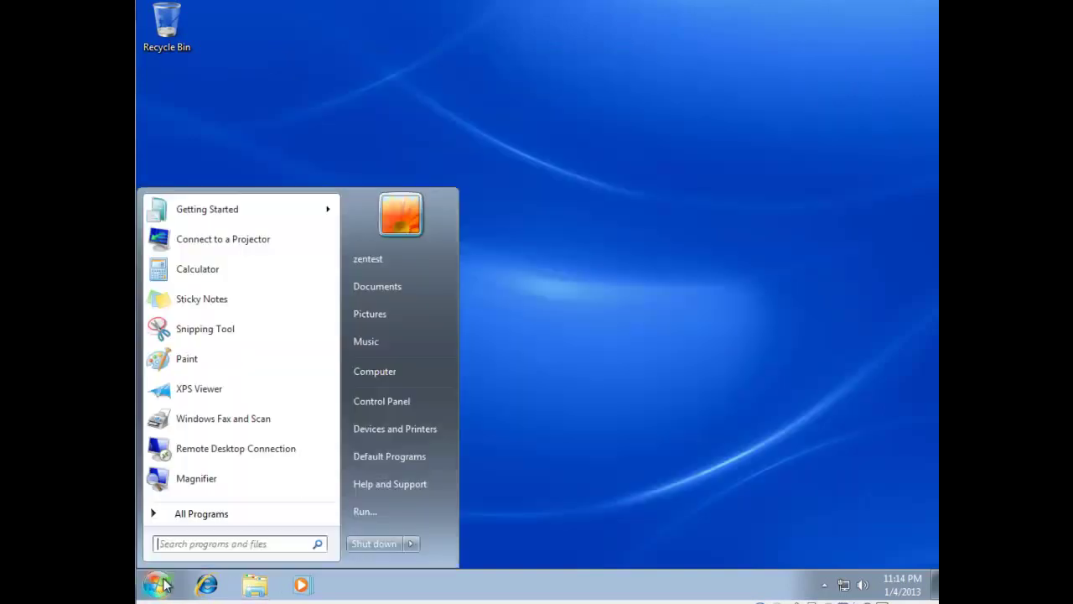
left_click(375, 377)
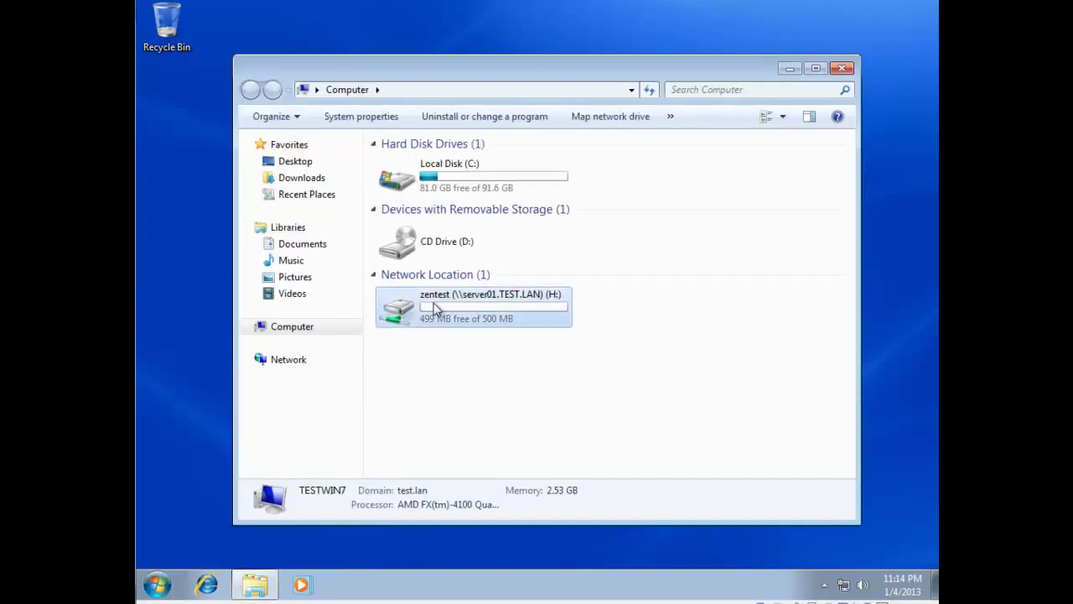
double_click(434, 304)
left_click(840, 69)
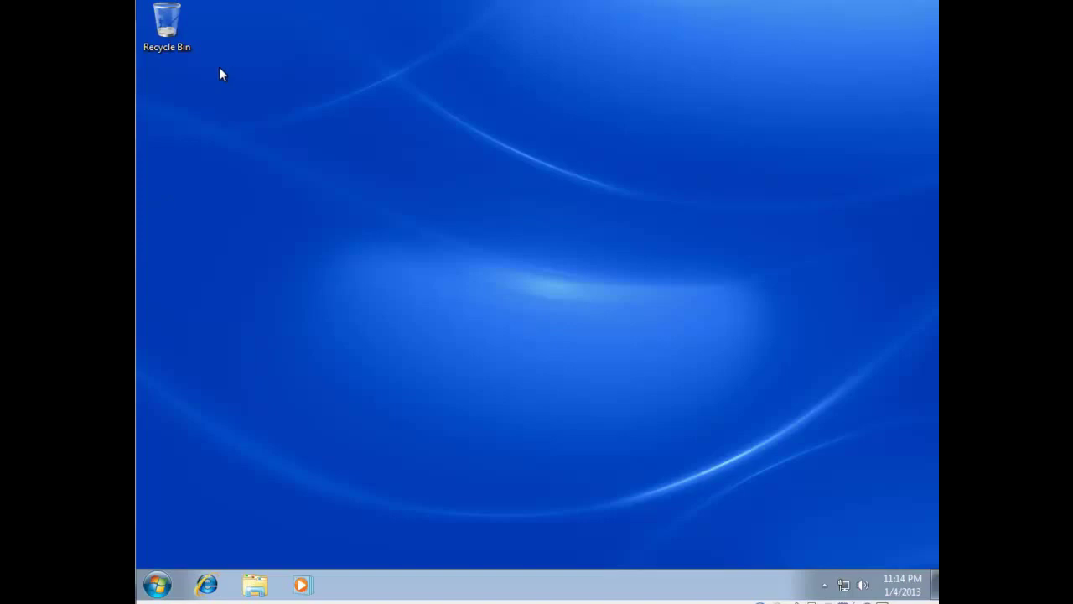
Change the domain user's password, entering the old, new and confirmation passwords.
key("ctrl+Home")
left_click(193, 111)
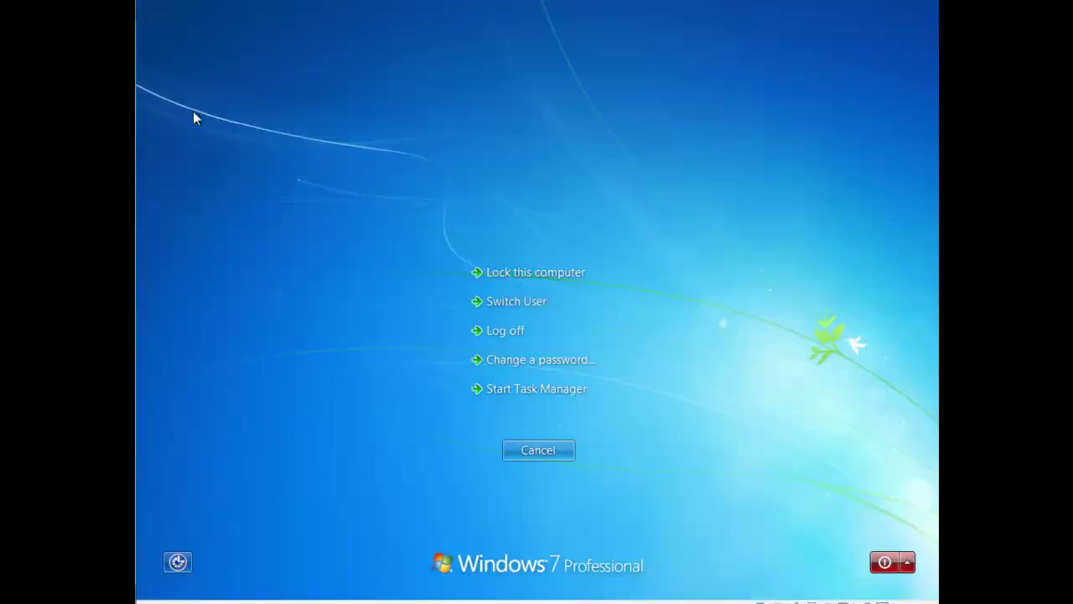
left_click(545, 355)
left_click(522, 310)
type("password")
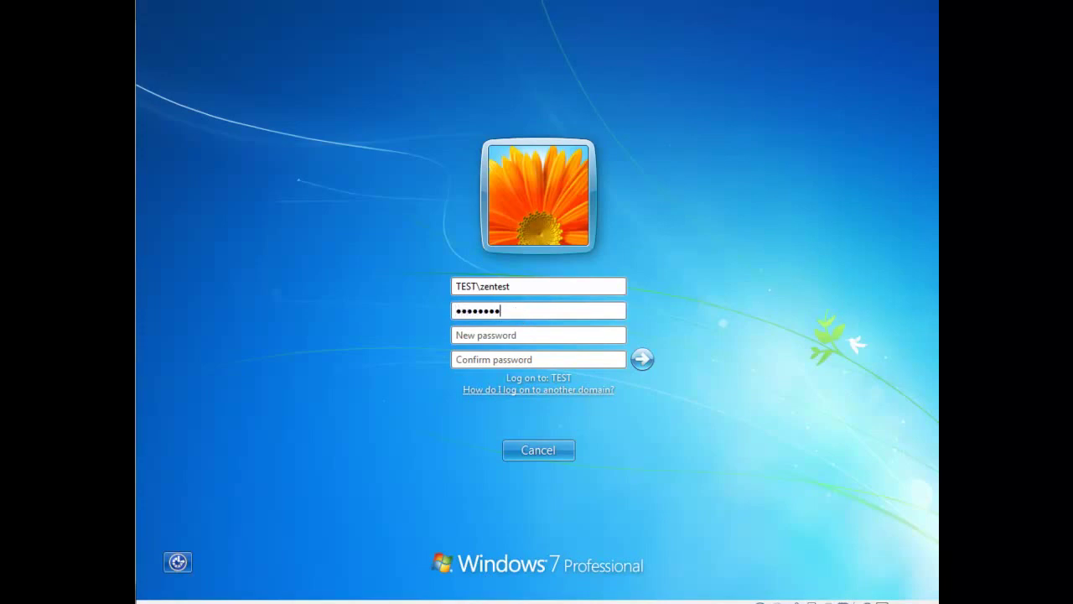
key("Tab")
type("password12")
key("Tab")
type("p")
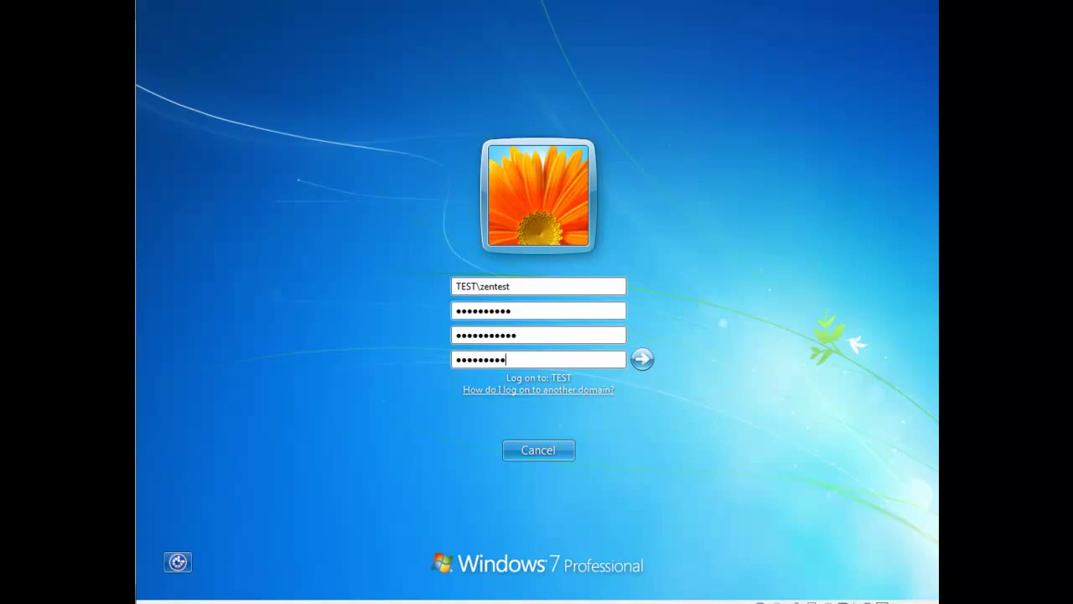
left_click(642, 358)
left_click(563, 452)
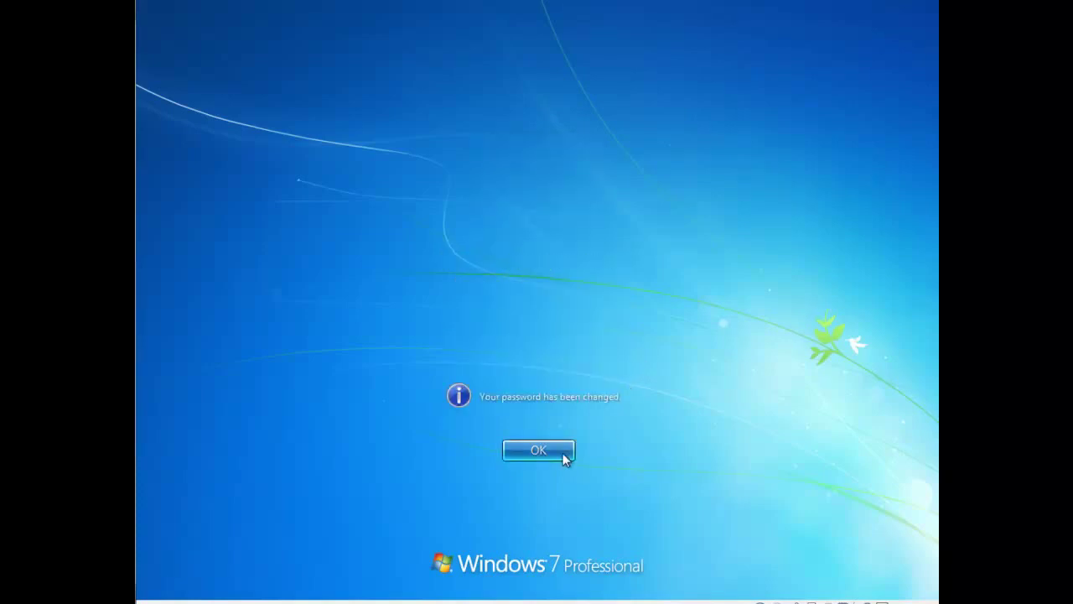
Log the user off from the Start menu's Shut down options.
left_click(155, 584)
left_click(410, 543)
left_click(469, 486)
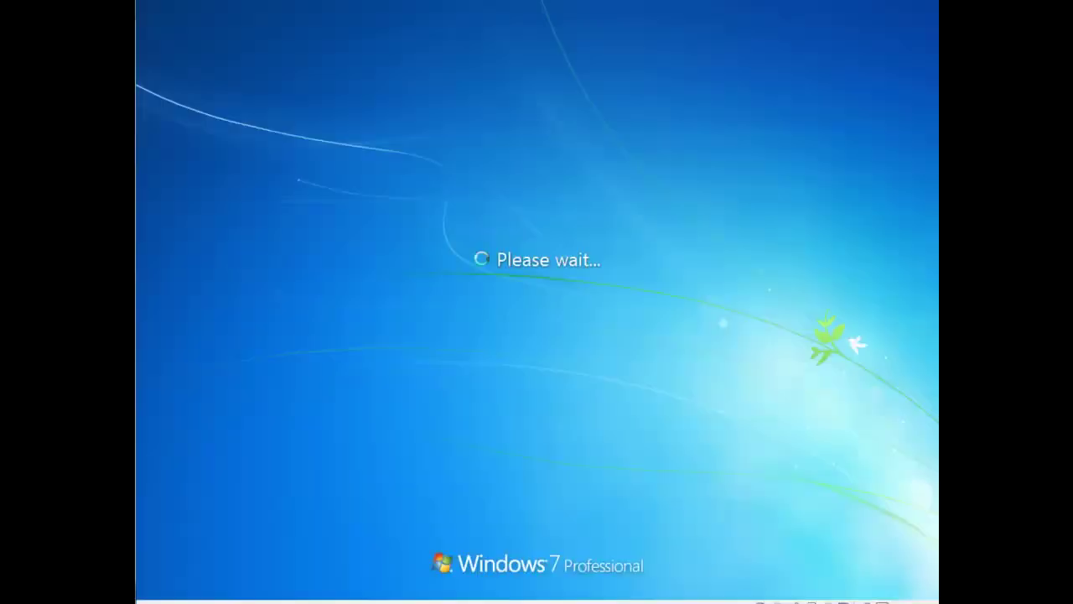
key("ctrl+Home")
Sign in to Windows 7 as the domain test account with its new password.
left_click(182, 104)
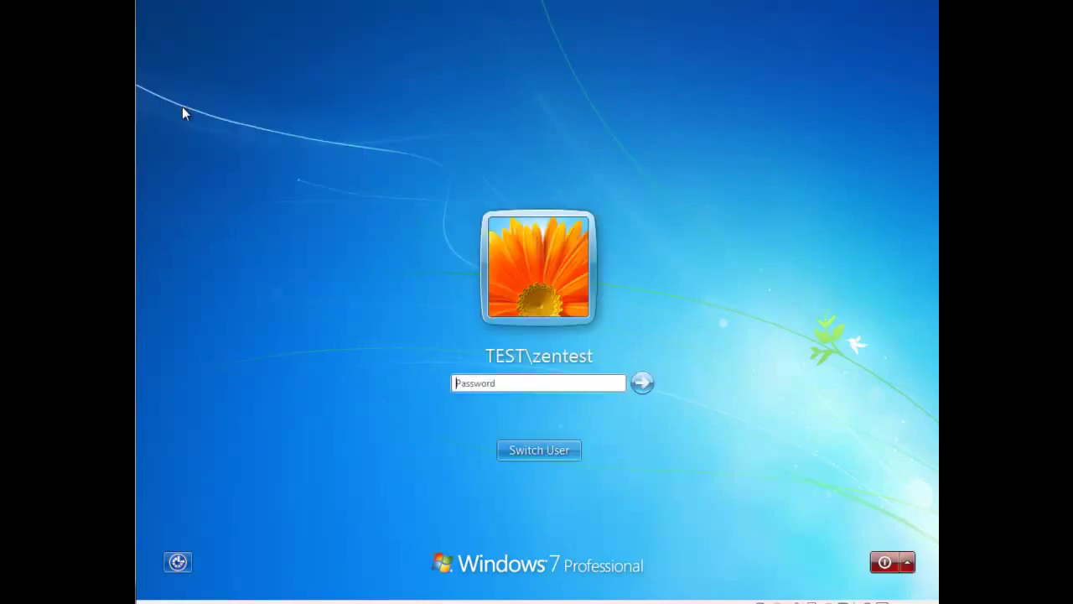
left_click(554, 386)
type("••••")
key("Return")
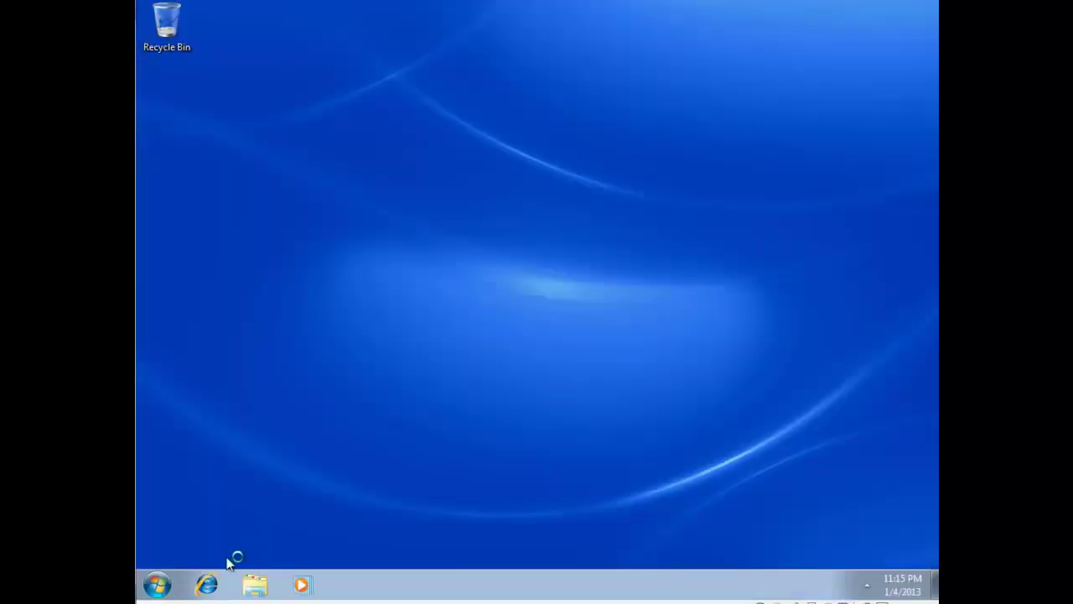
Log off from the Start menu's Shut down options and return to the logon prompt.
left_click(156, 583)
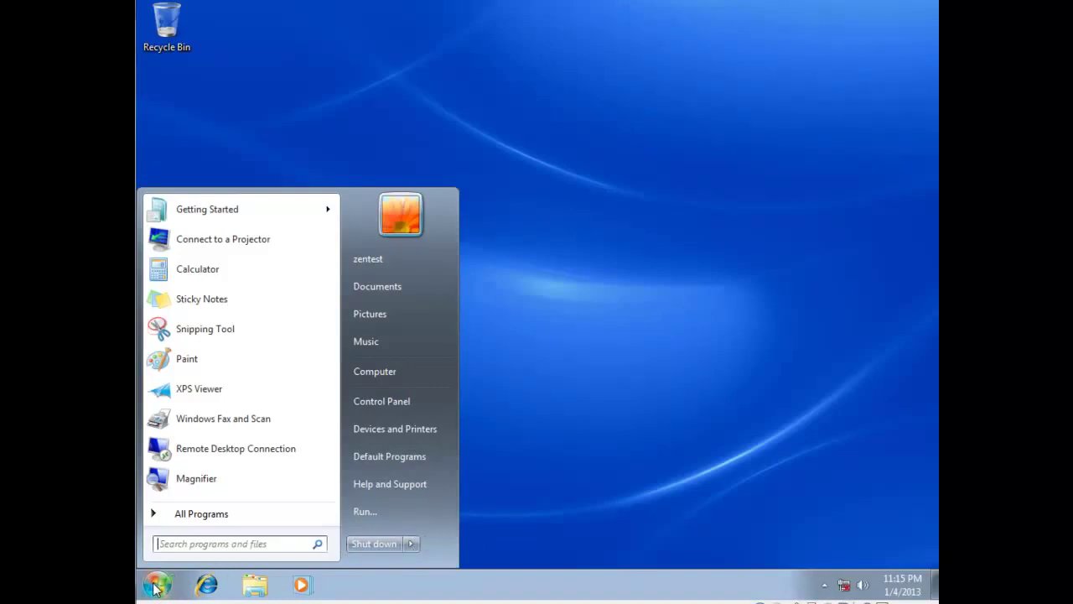
left_click(601, 495)
left_click(153, 583)
mouse_move(412, 544)
left_click(457, 485)
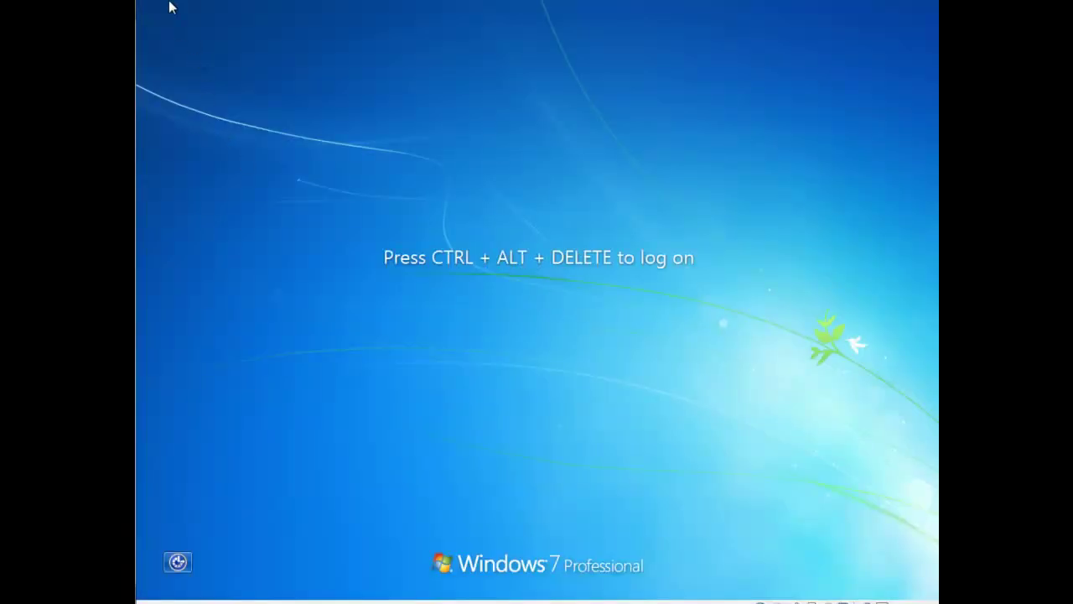
left_click(170, 7)
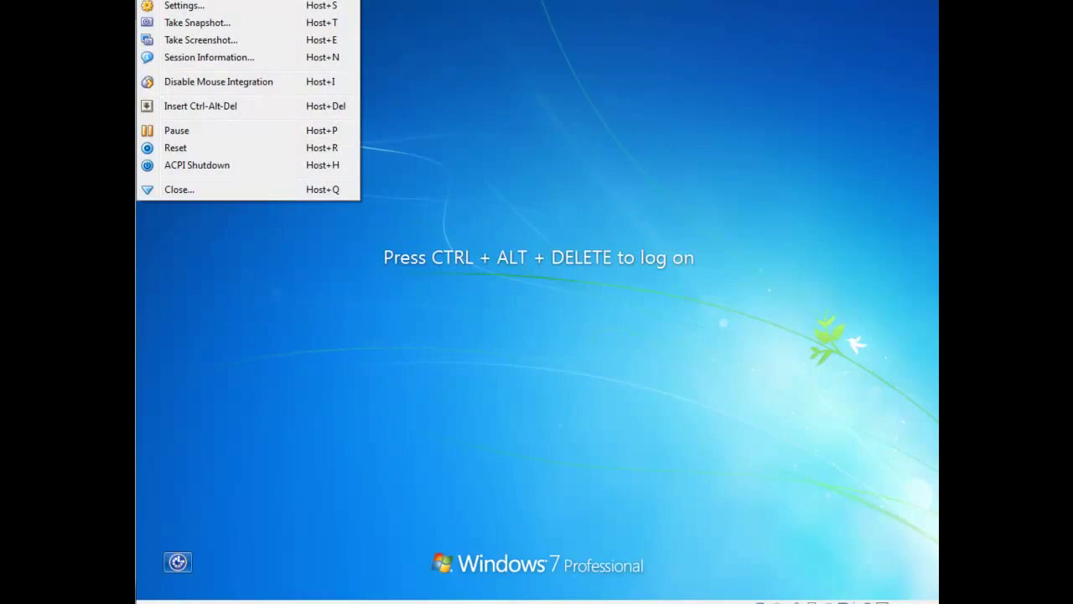
left_click(202, 107)
Switch to Other User and sign in with the other TEST domain account's user name and password.
left_click(569, 450)
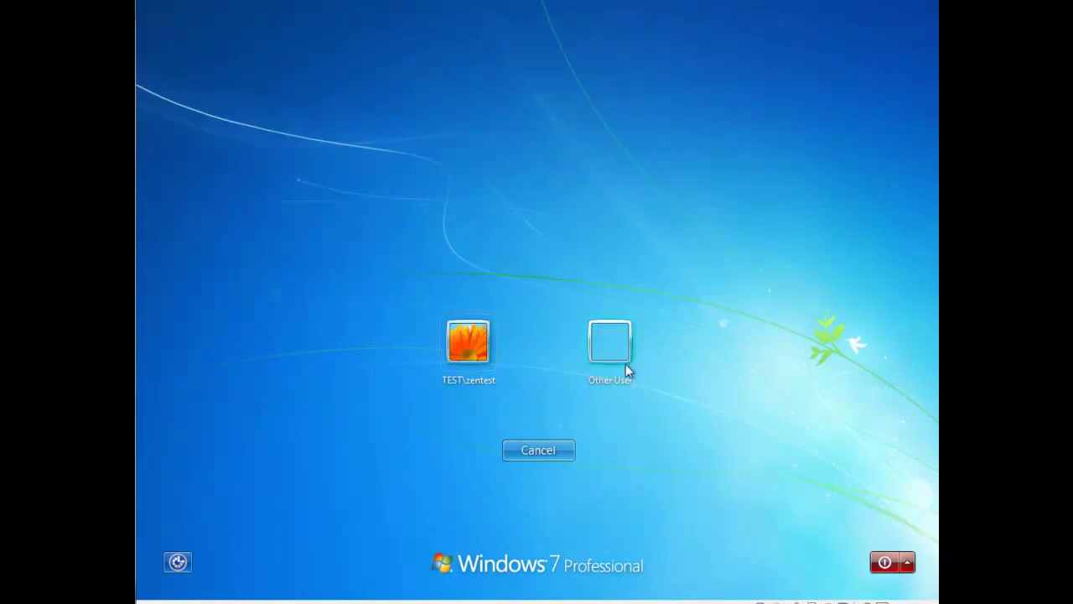
left_click(611, 346)
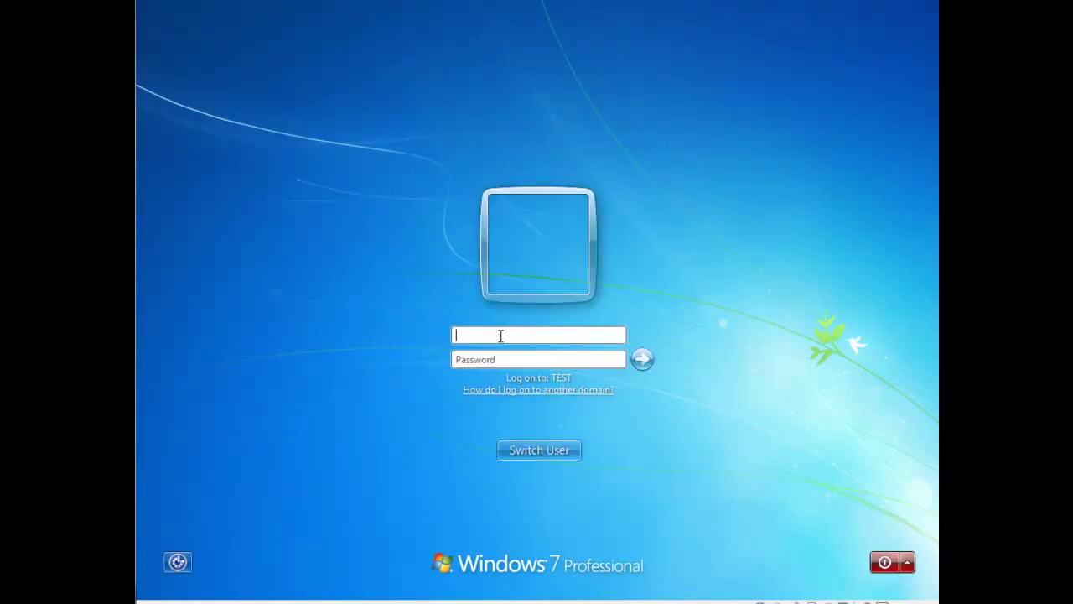
type("donalpasswo")
key("Return")
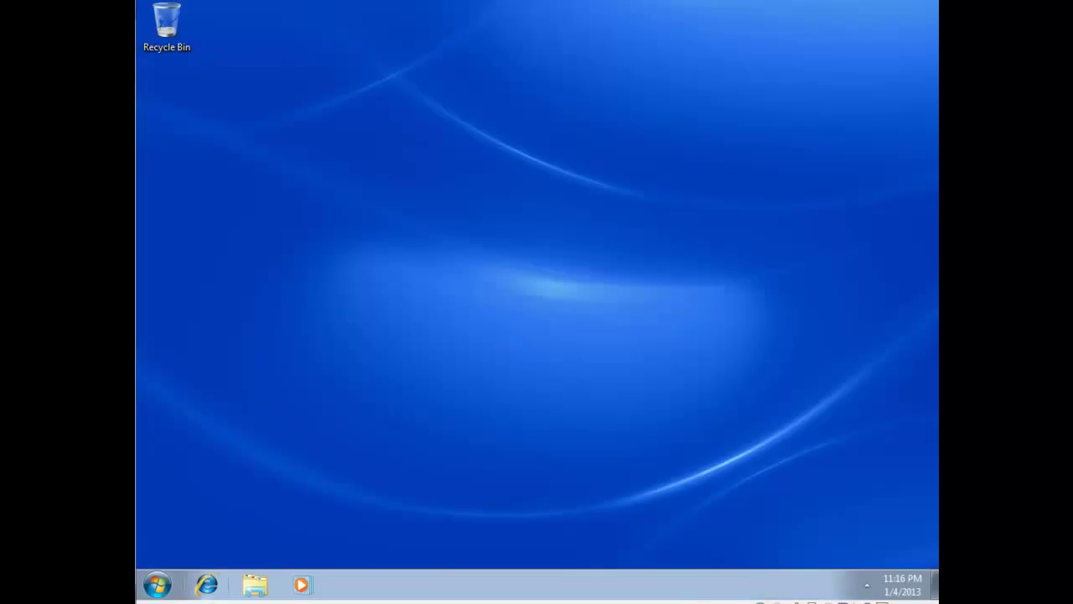
Open Computer Management from Computer's menu and bring up the local Administrators group properties.
left_click(157, 584)
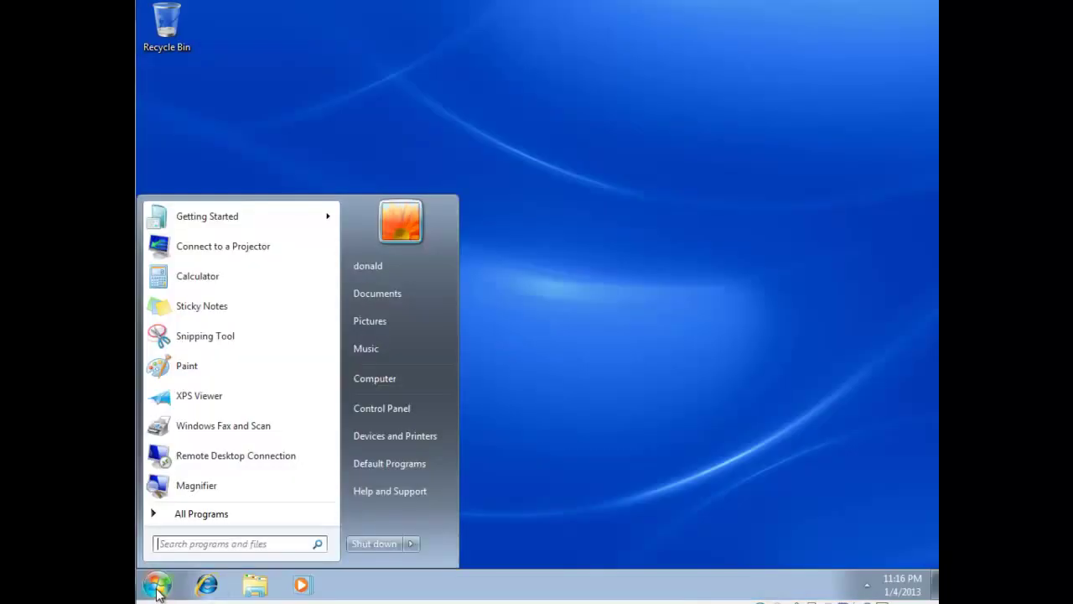
right_click(381, 377)
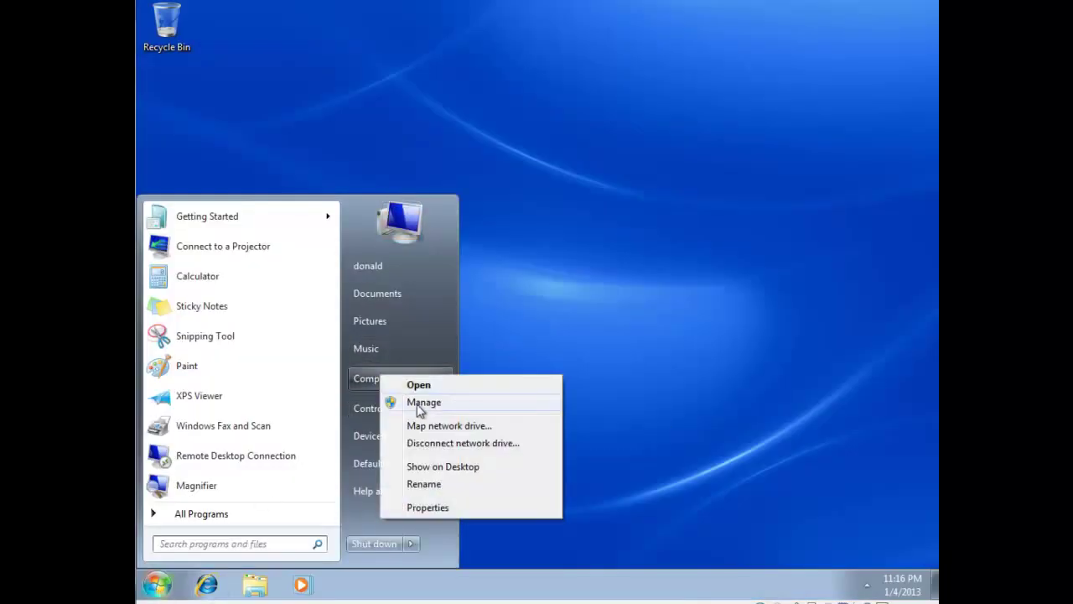
left_click(686, 362)
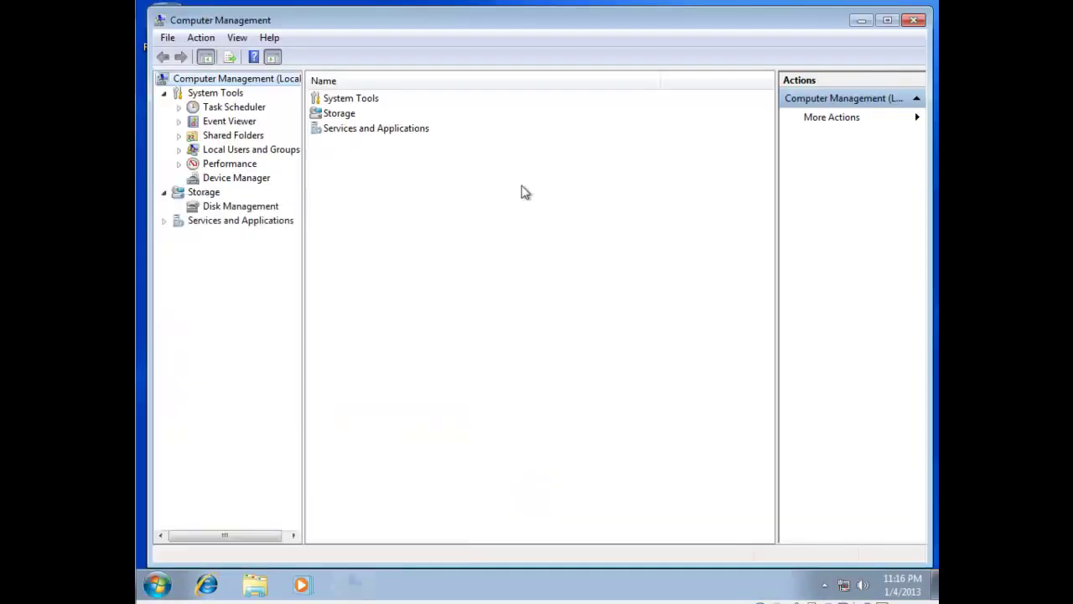
left_click(179, 150)
left_click(233, 177)
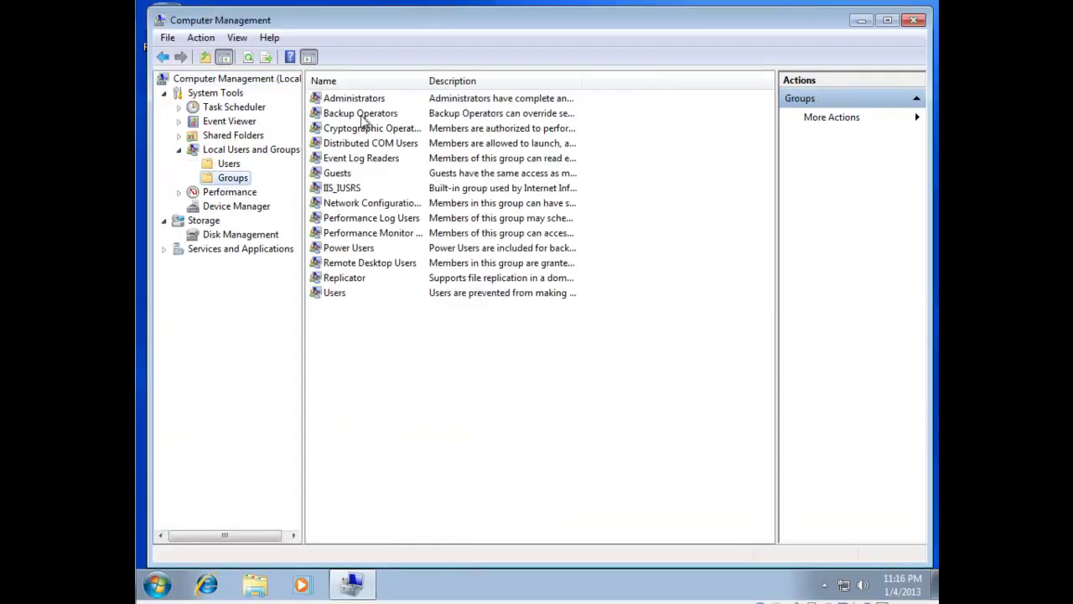
double_click(364, 100)
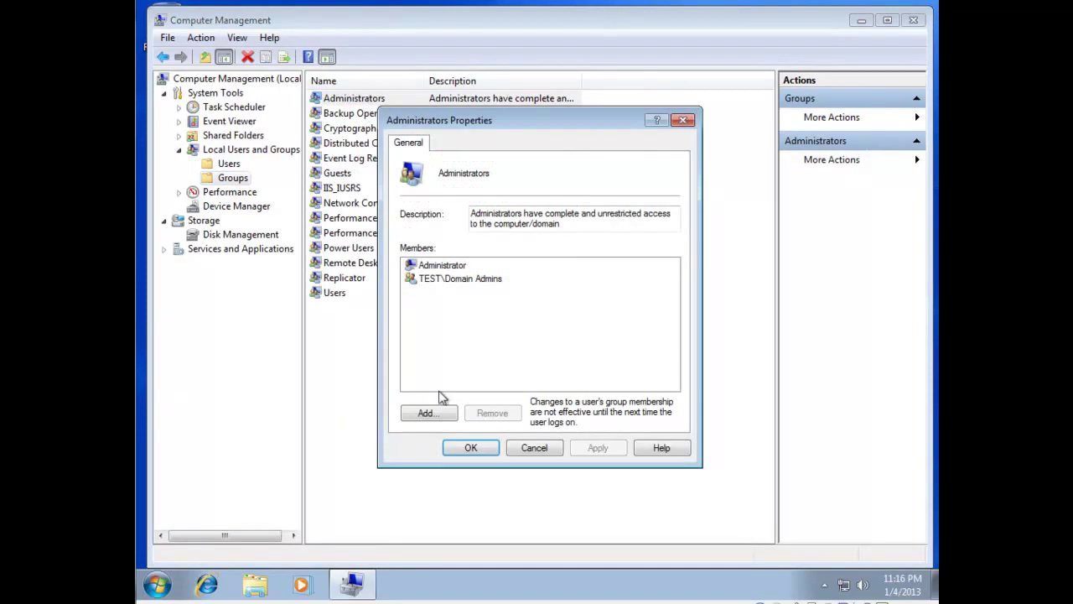
Add domain user zentest to Administrators via Check Names, then apply and save.
left_click(441, 414)
type("zentest")
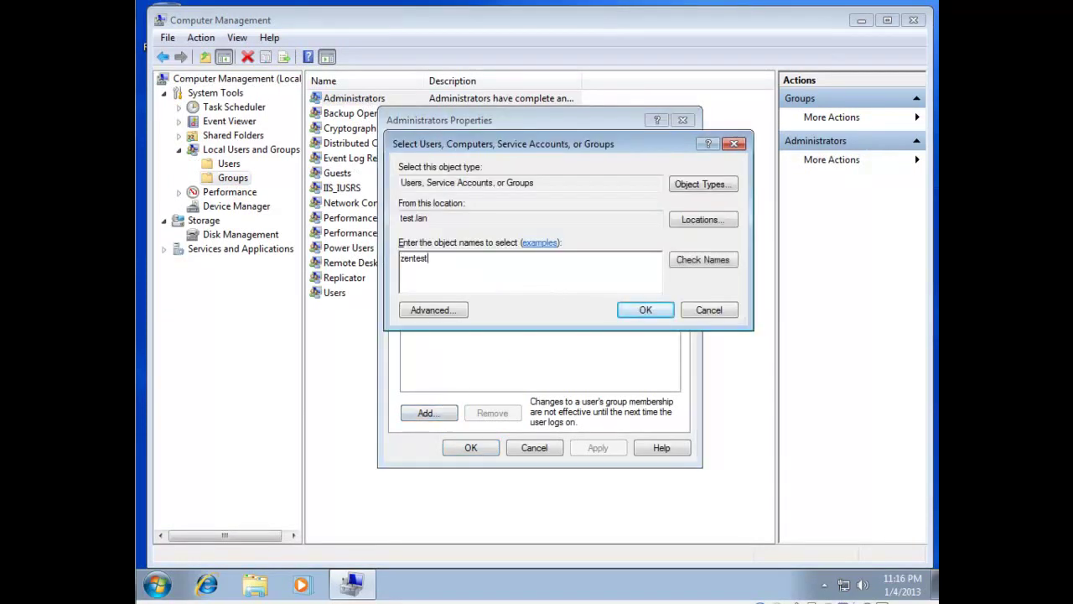
left_click(688, 260)
left_click(642, 310)
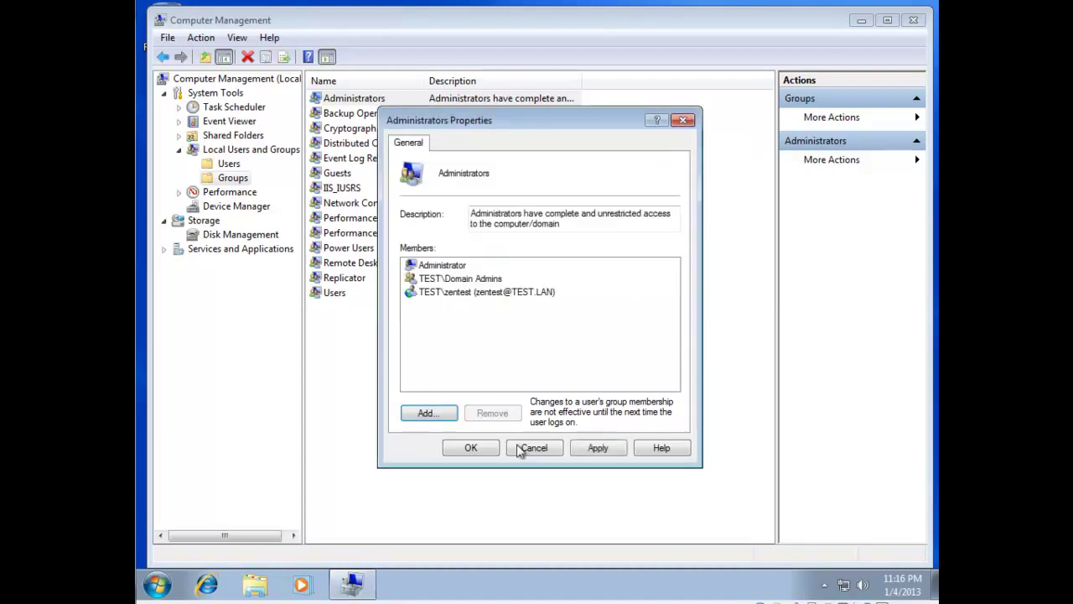
left_click(595, 451)
left_click(471, 448)
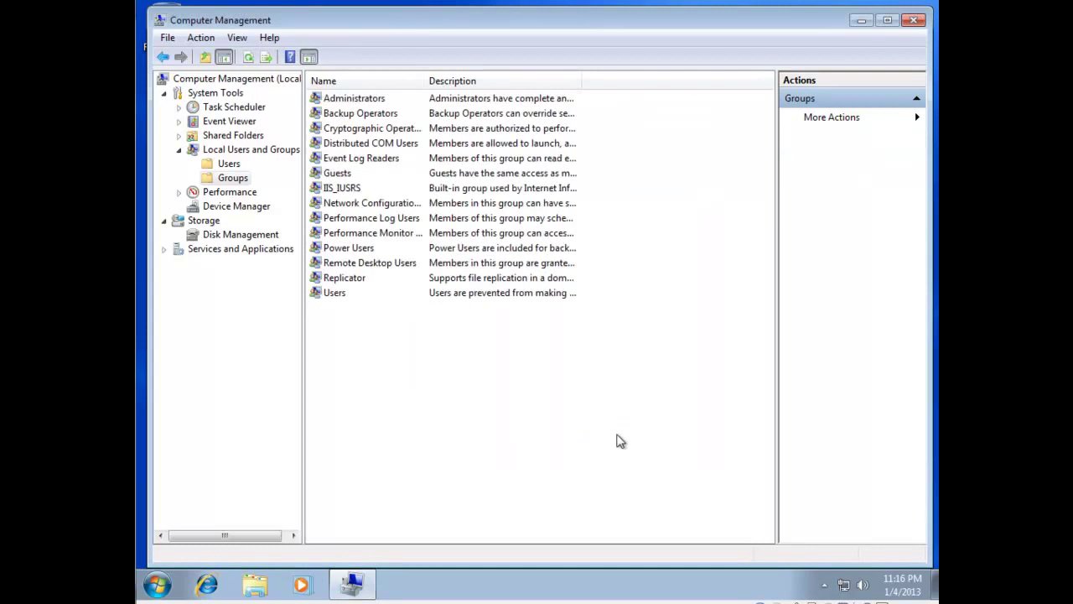
Close the Computer Management window and shut Windows 7 down from the Start menu.
left_click(914, 19)
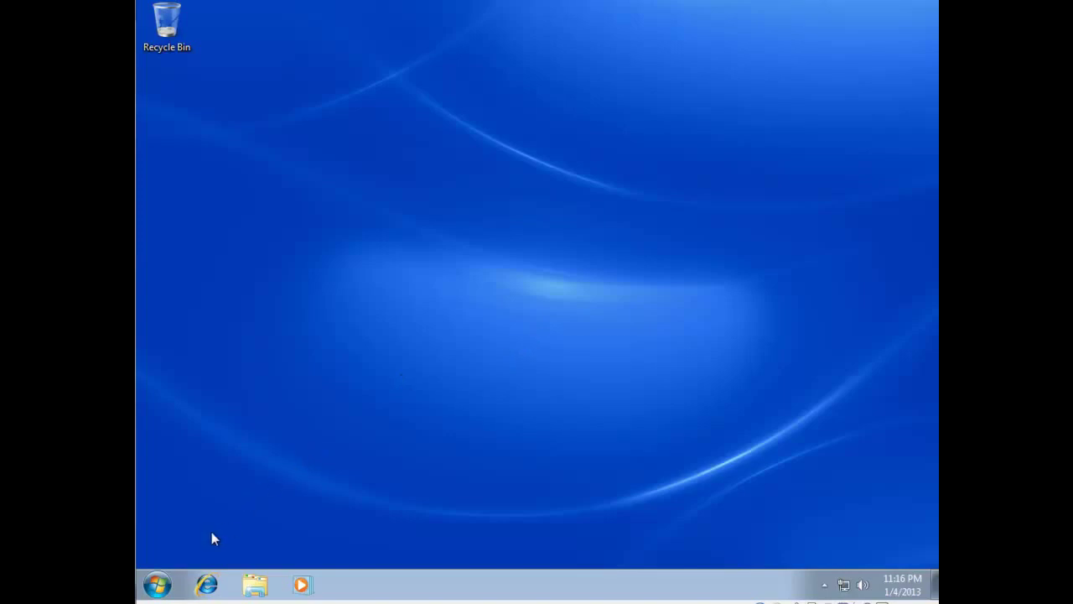
left_click(158, 585)
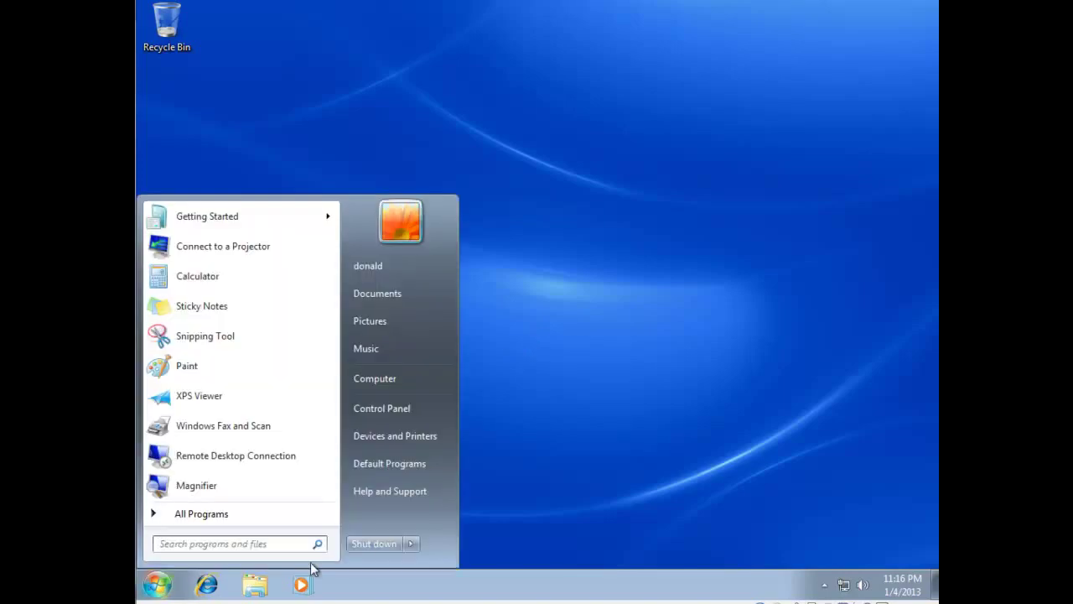
left_click(374, 546)
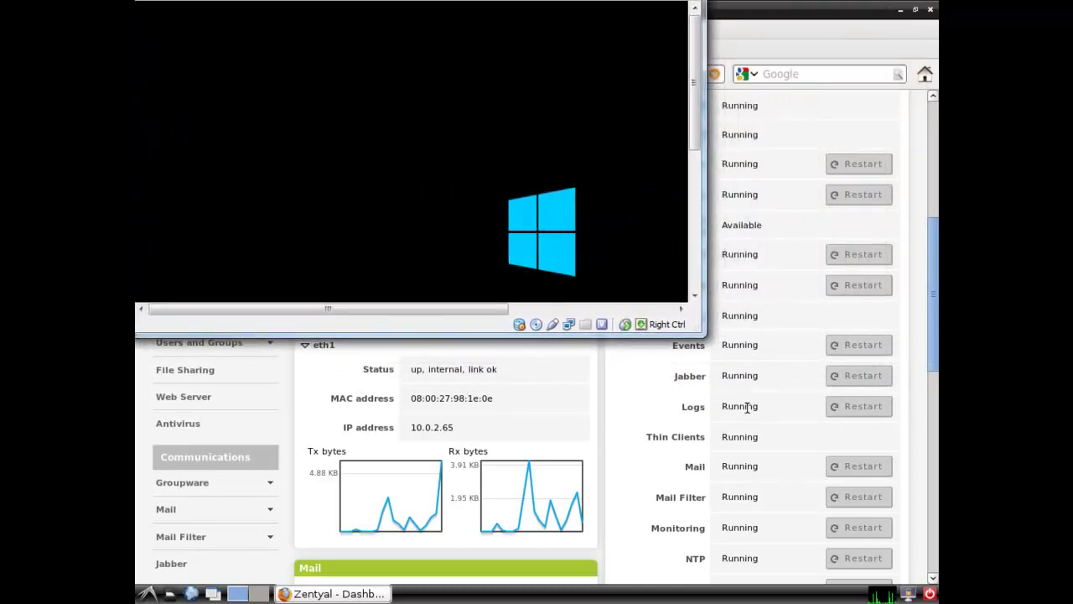
Enlarge the VirtualBox window, sign in to Windows 8 as Administrator, and go to the desktop.
left_click_drag(701, 332, 937, 600)
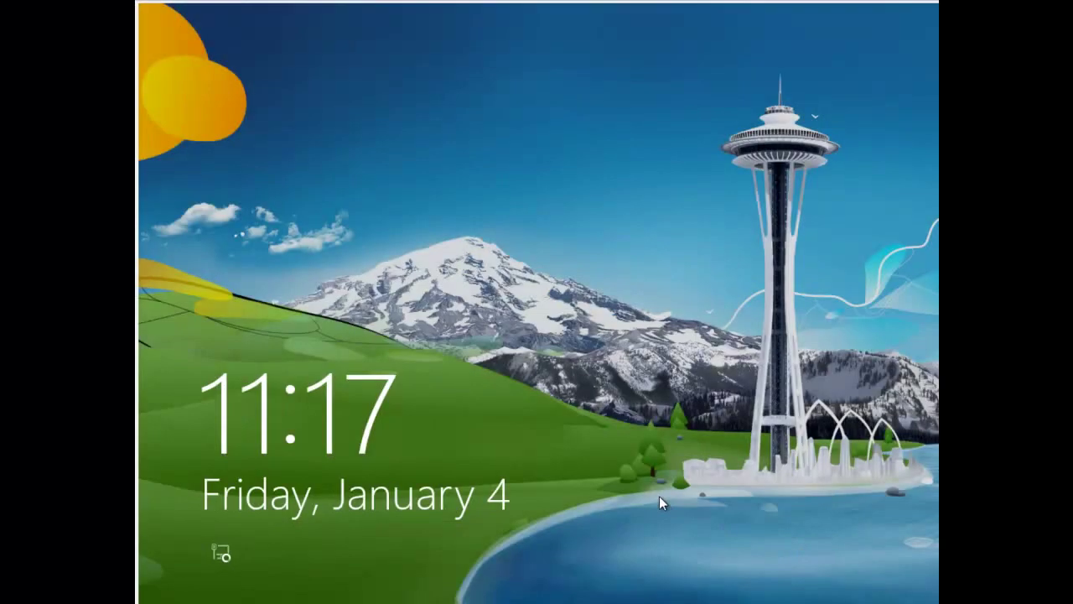
left_click(658, 495)
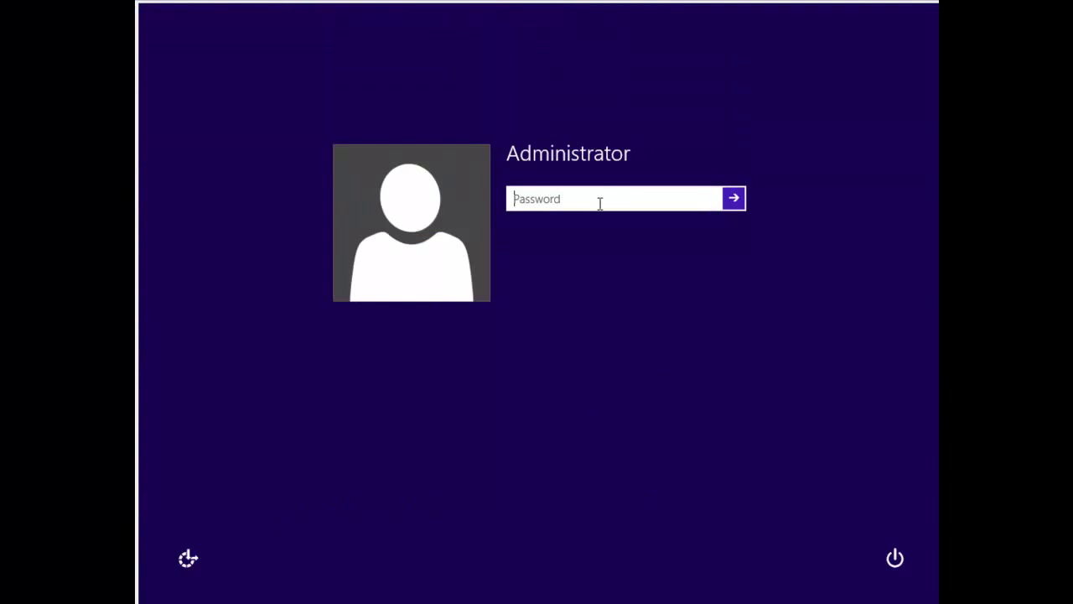
type("******")
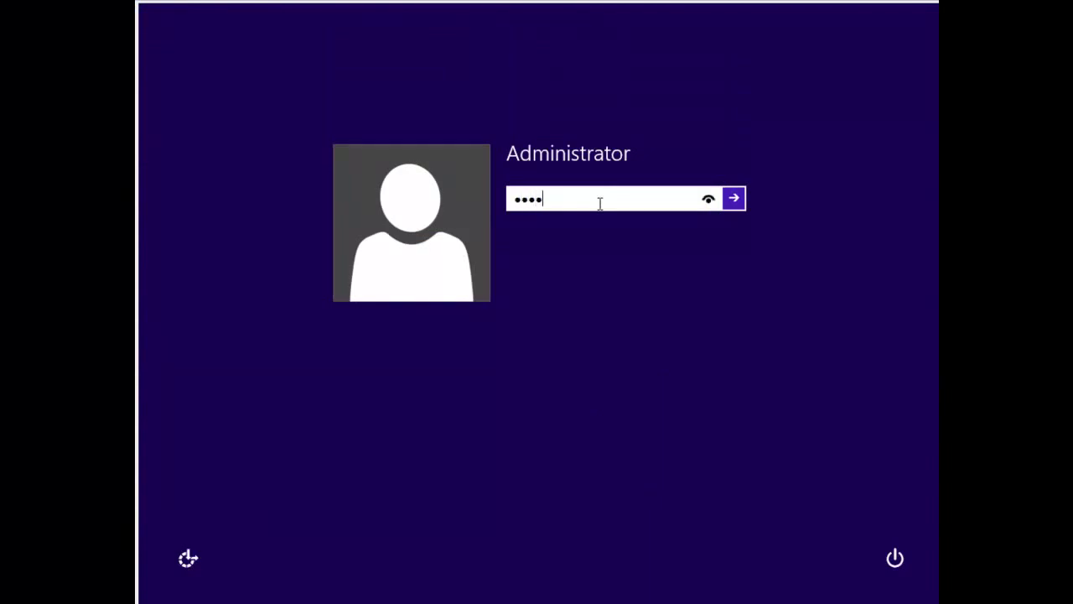
type("**")
key("Return")
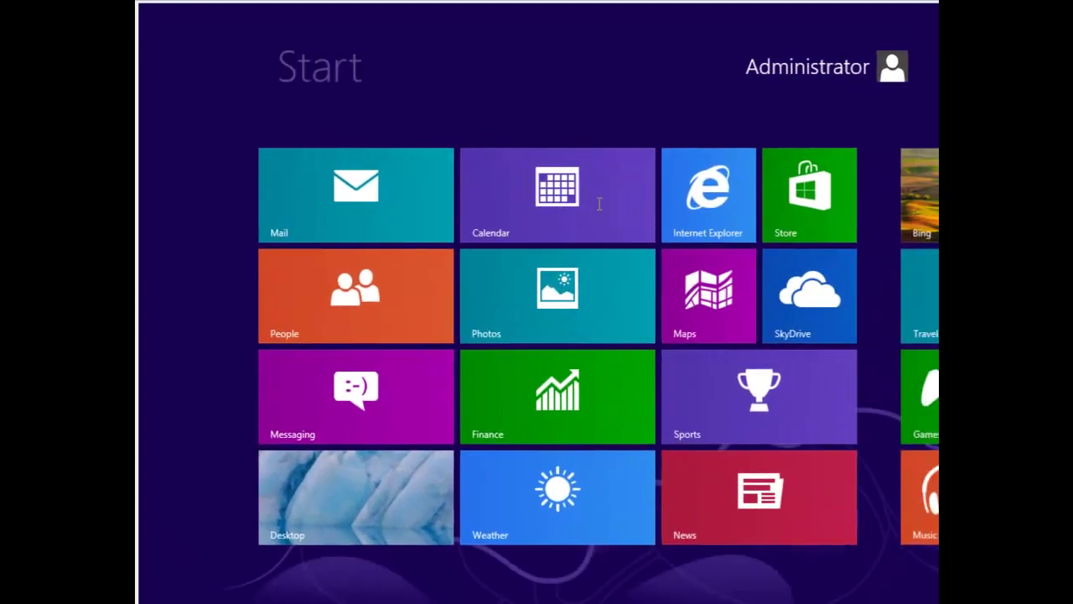
left_click(329, 510)
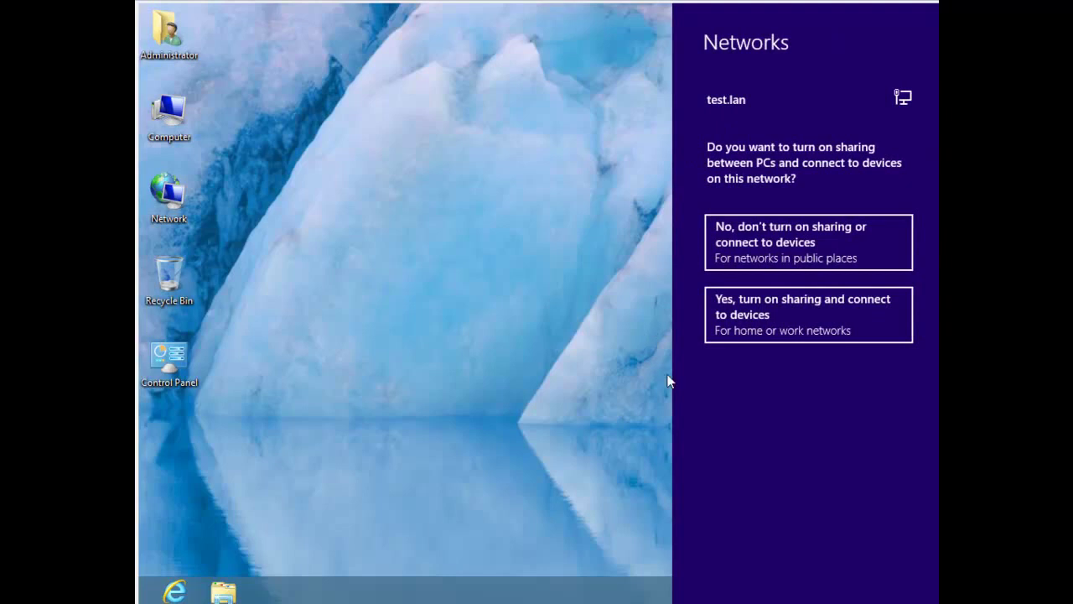
Enable sharing on test.lan, then set the Internet Time server to server01 and update now.
left_click(773, 311)
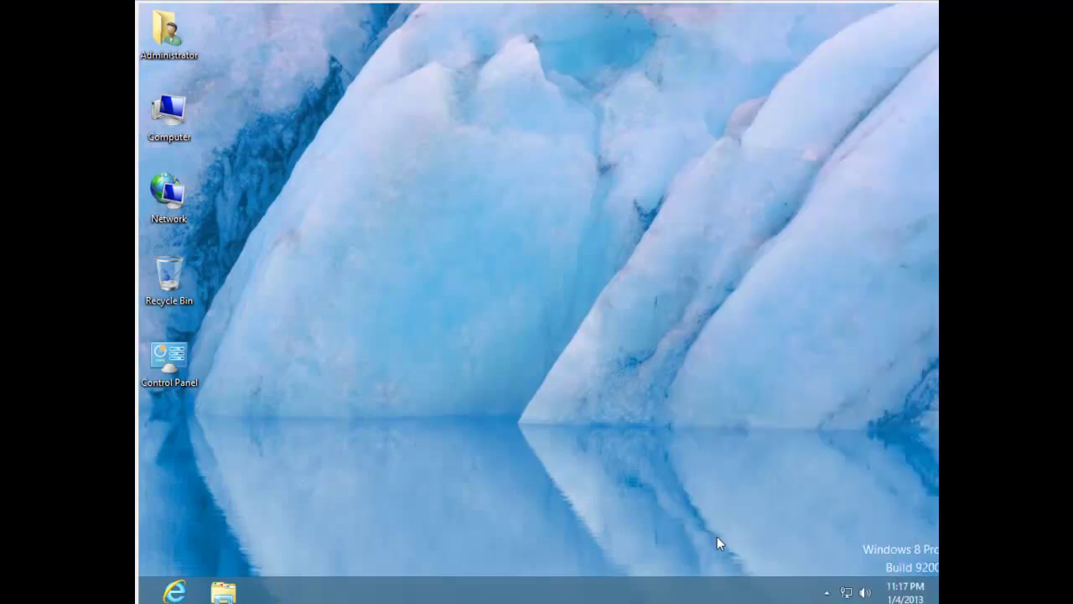
right_click(912, 592)
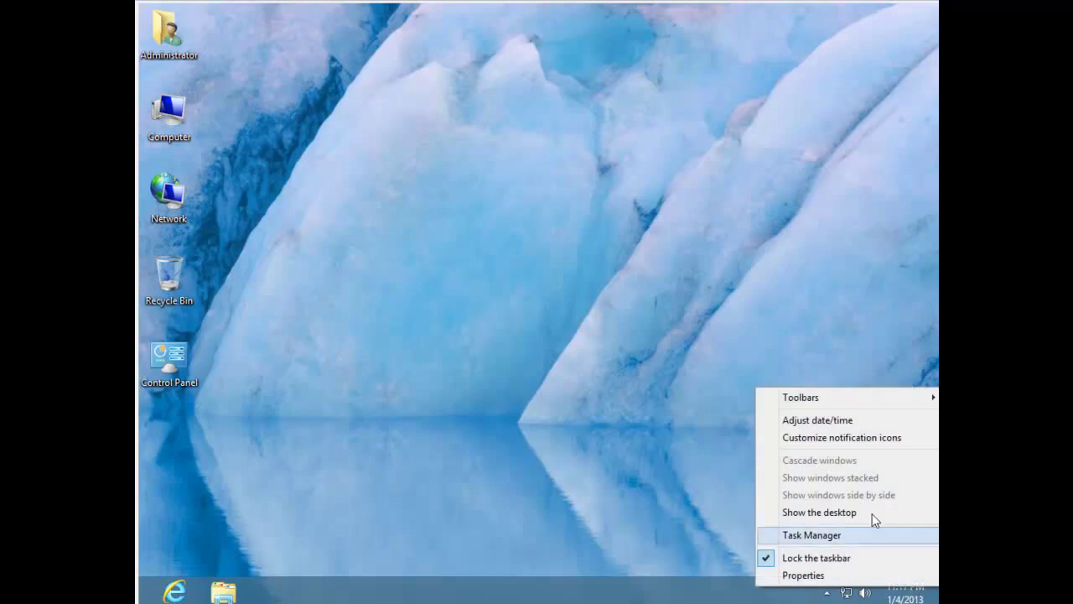
left_click(830, 419)
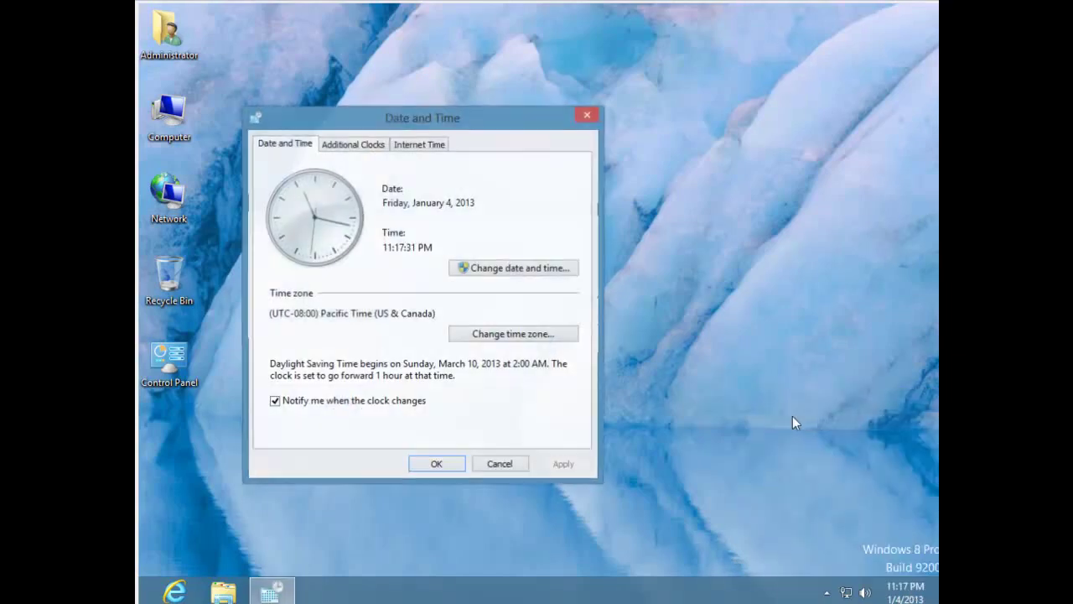
left_click(429, 148)
left_click(508, 333)
double_click(423, 211)
type("server01")
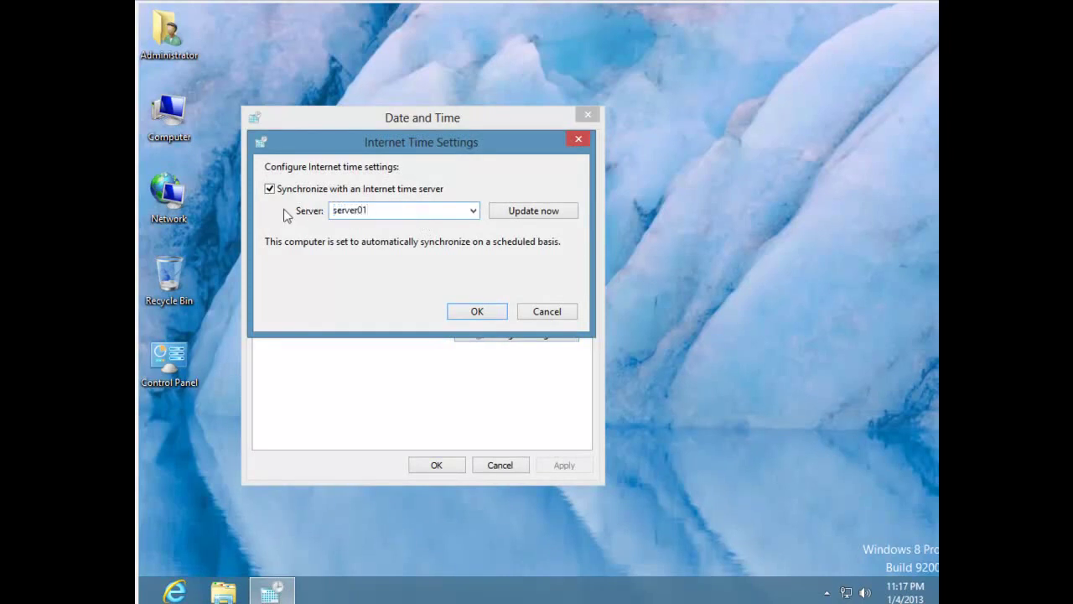
left_click(531, 212)
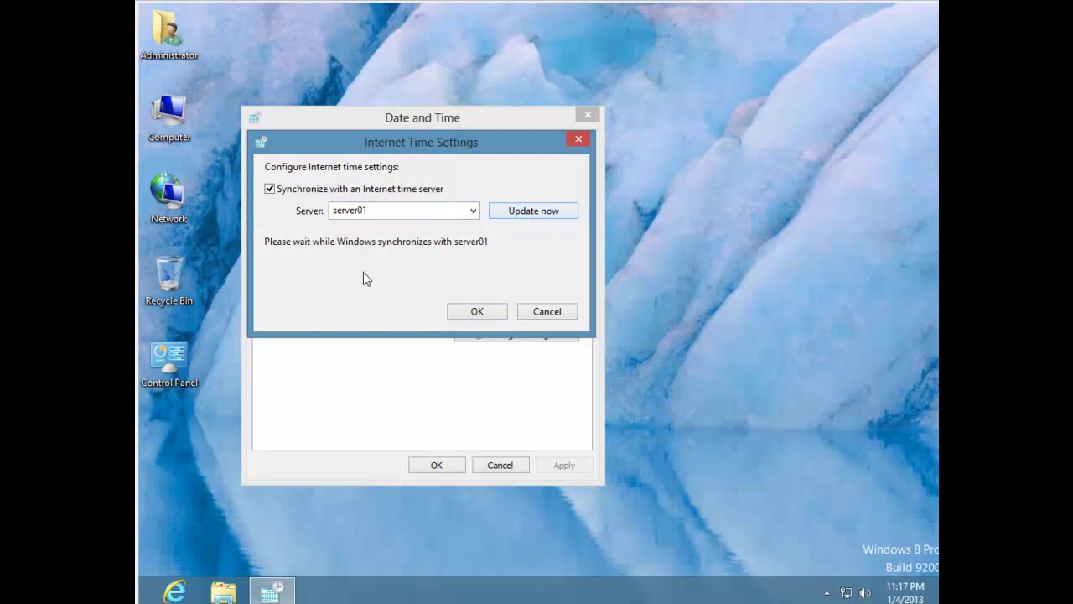
left_click(476, 312)
left_click(444, 472)
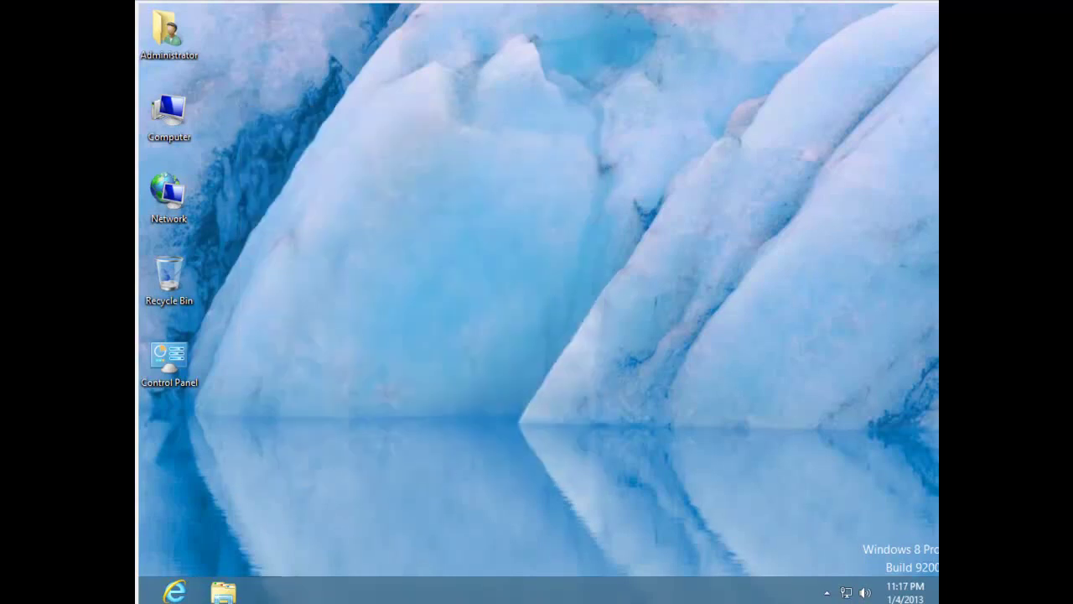
Open System Properties at the Computer Name tab via Computer > Properties > Advanced system settings.
right_click(164, 104)
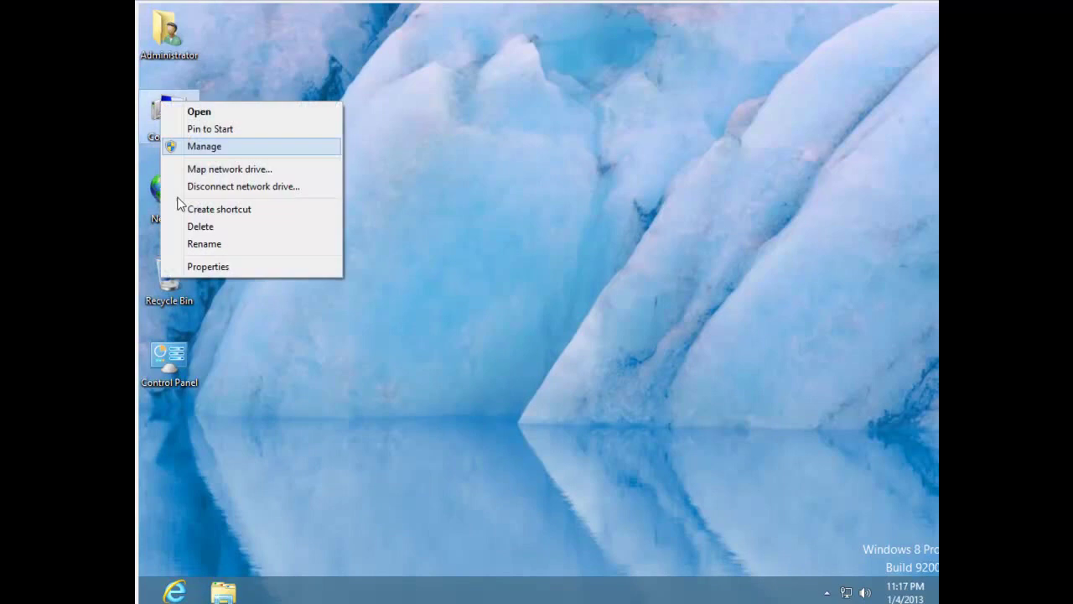
left_click(670, 261)
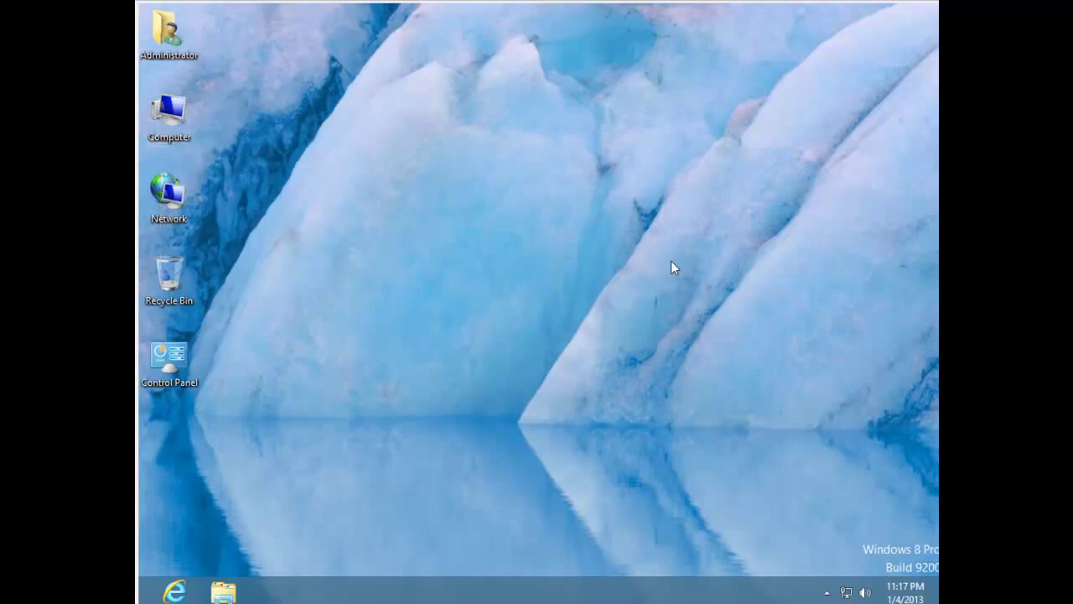
right_click(178, 117)
left_click(230, 280)
left_click(339, 219)
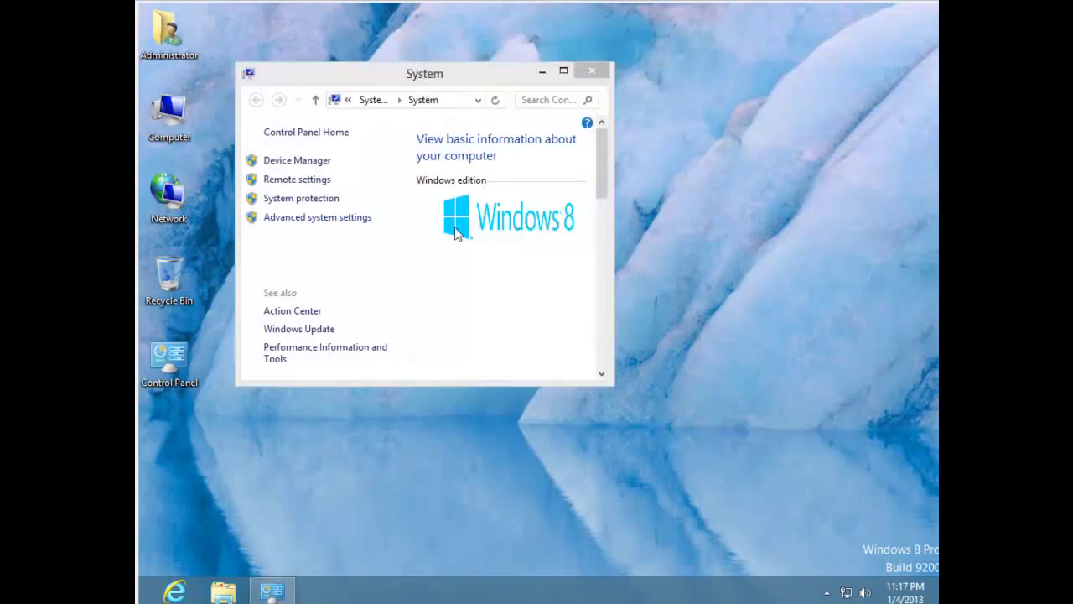
left_click(317, 167)
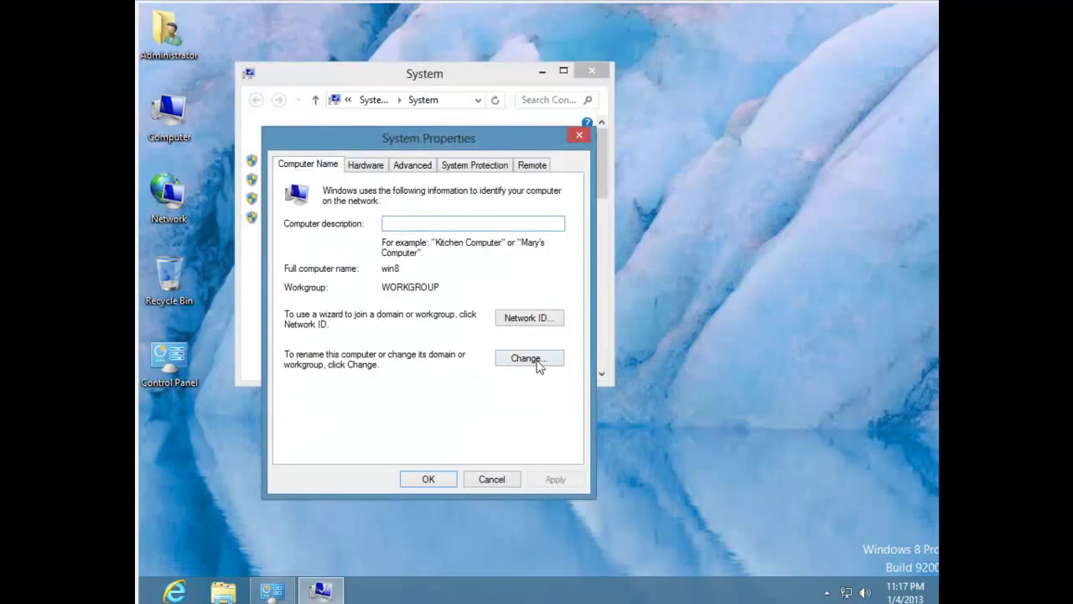
Make win8 a member of domain test.lan, entering a domain account's user name and password.
left_click(537, 360)
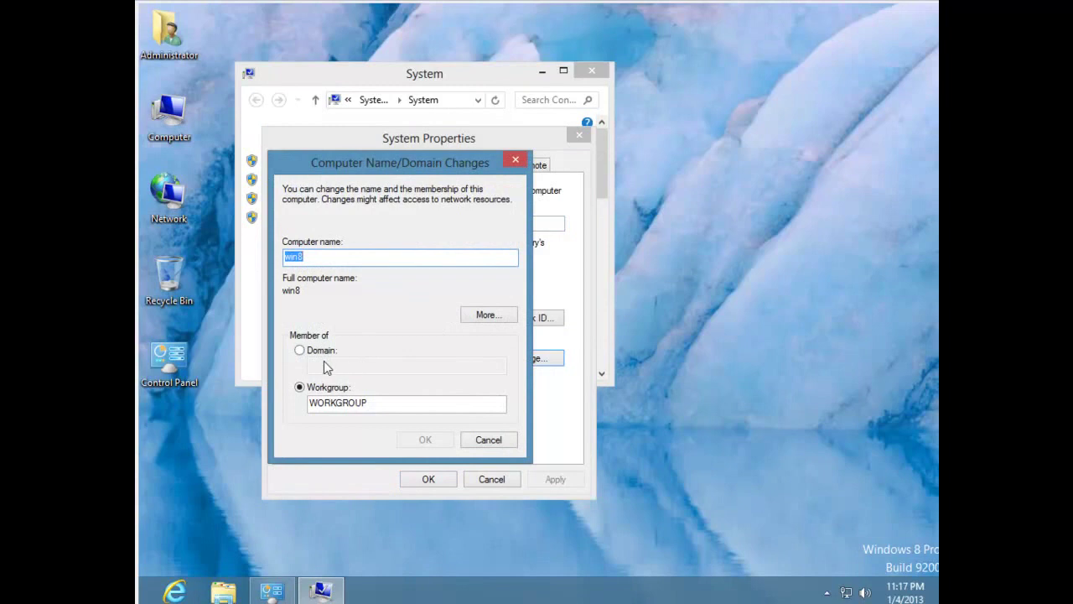
left_click(300, 350)
type("test.lan")
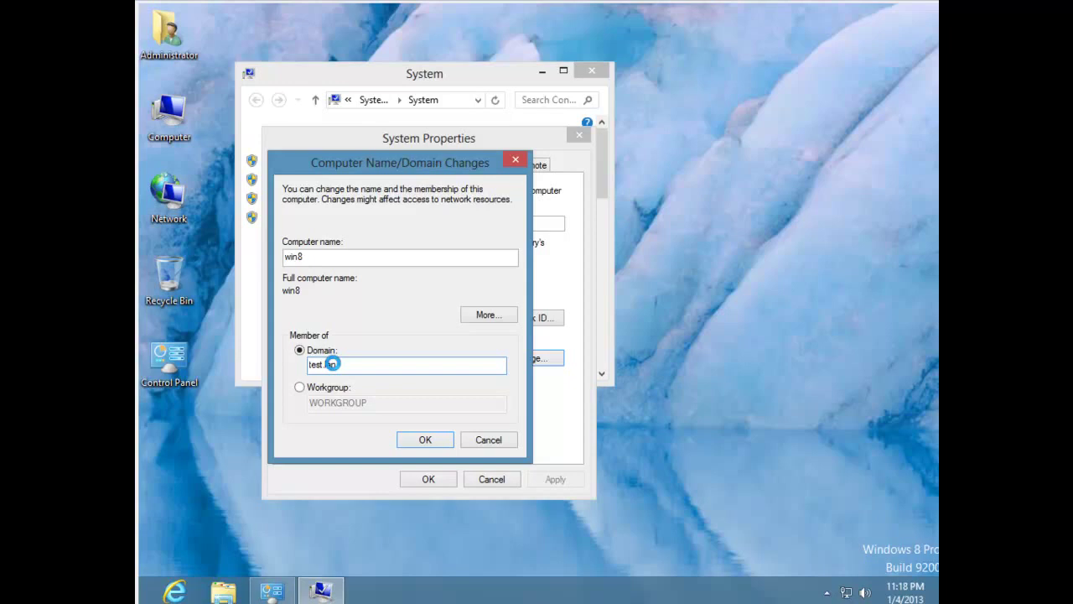
type("donal")
key("Tab")
type("••••••••")
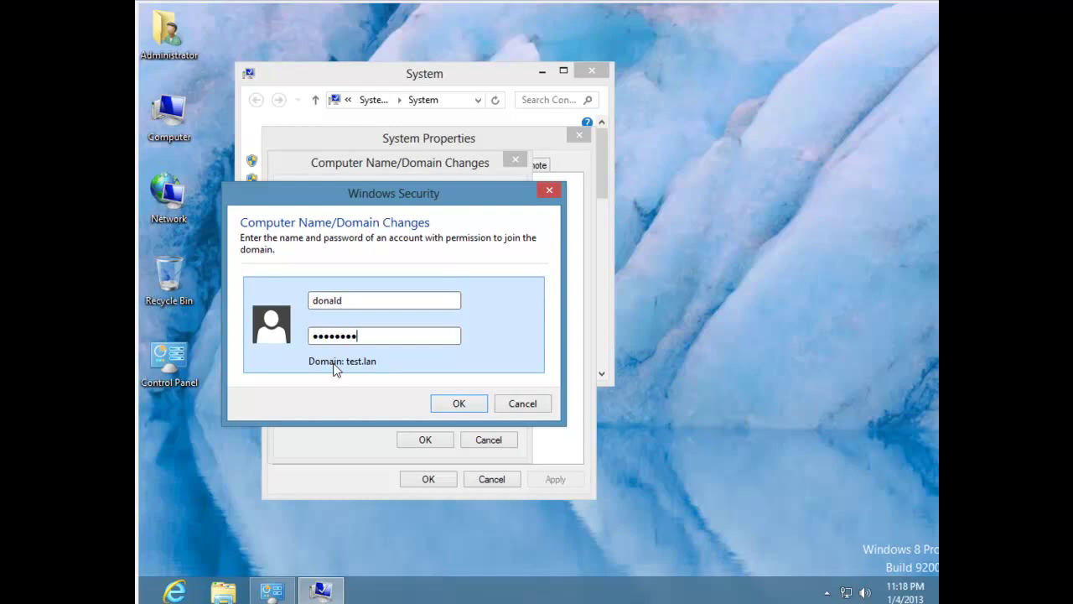
type("•")
key("Return")
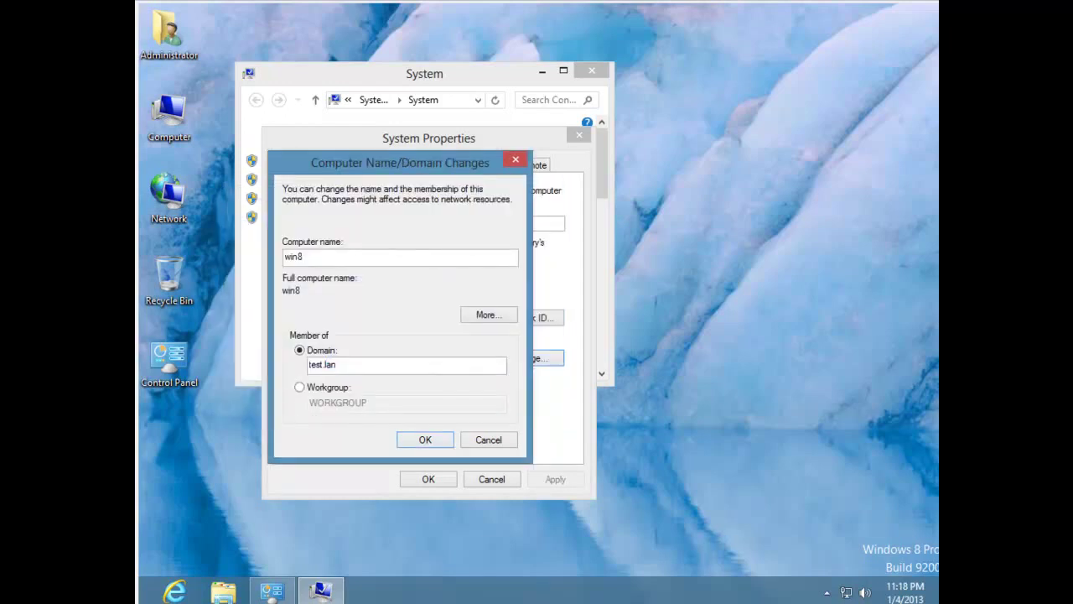
Acknowledge the test.lan welcome and restart notices, close System Properties, and restart now.
left_click(616, 357)
left_click(654, 316)
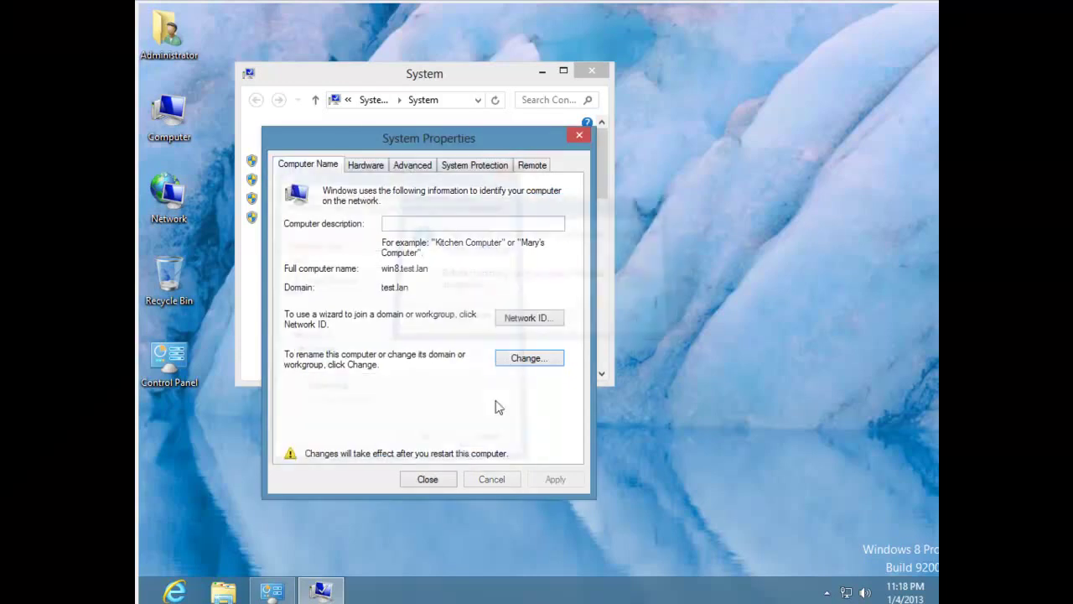
left_click(444, 478)
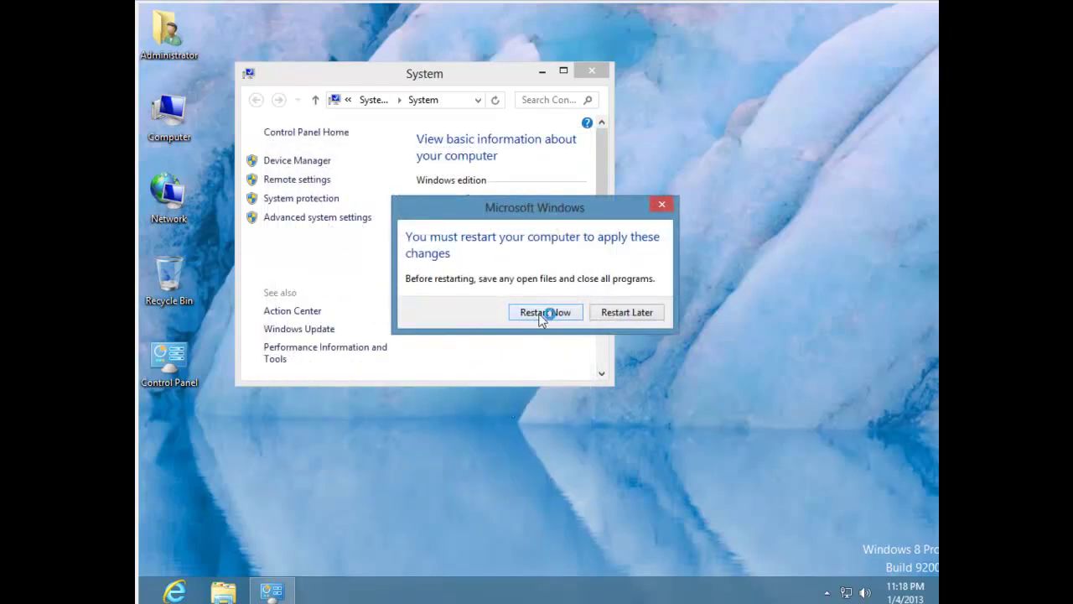
left_click(541, 313)
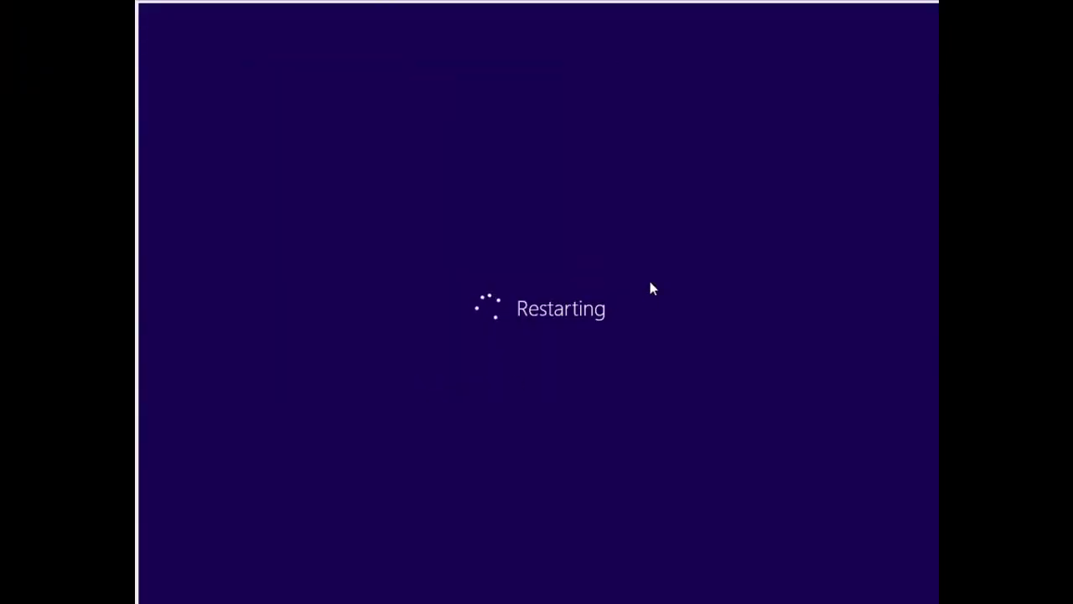